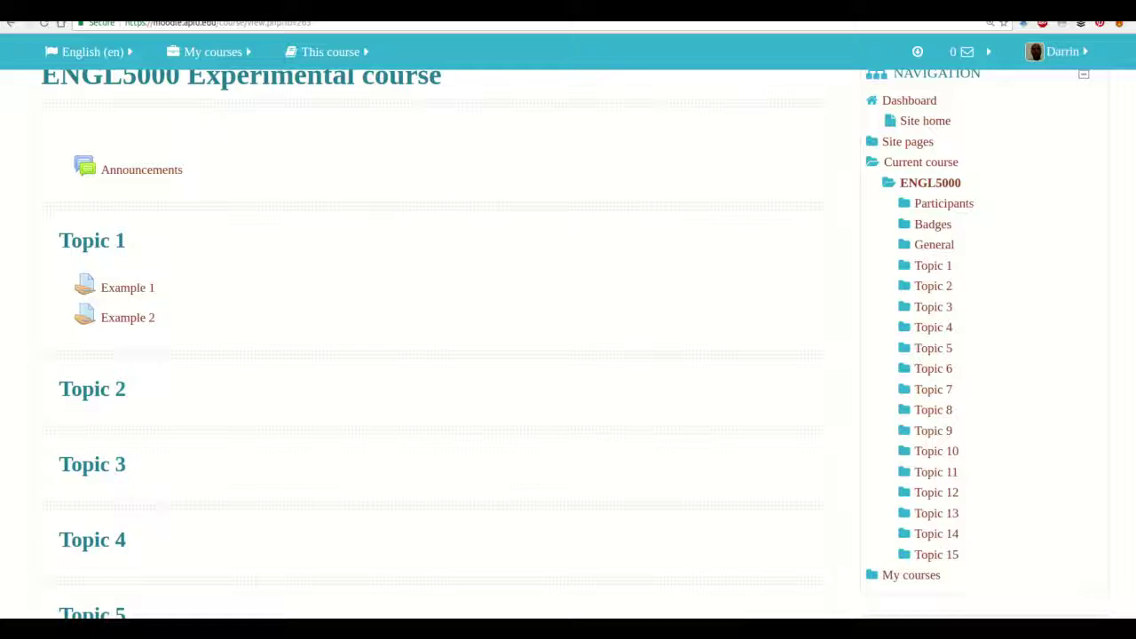
Switch to the Word document, read the Moodle objectives about the Forum activity, and return to the ENGL5000 course in the browser.
mouse_move(3, 213)
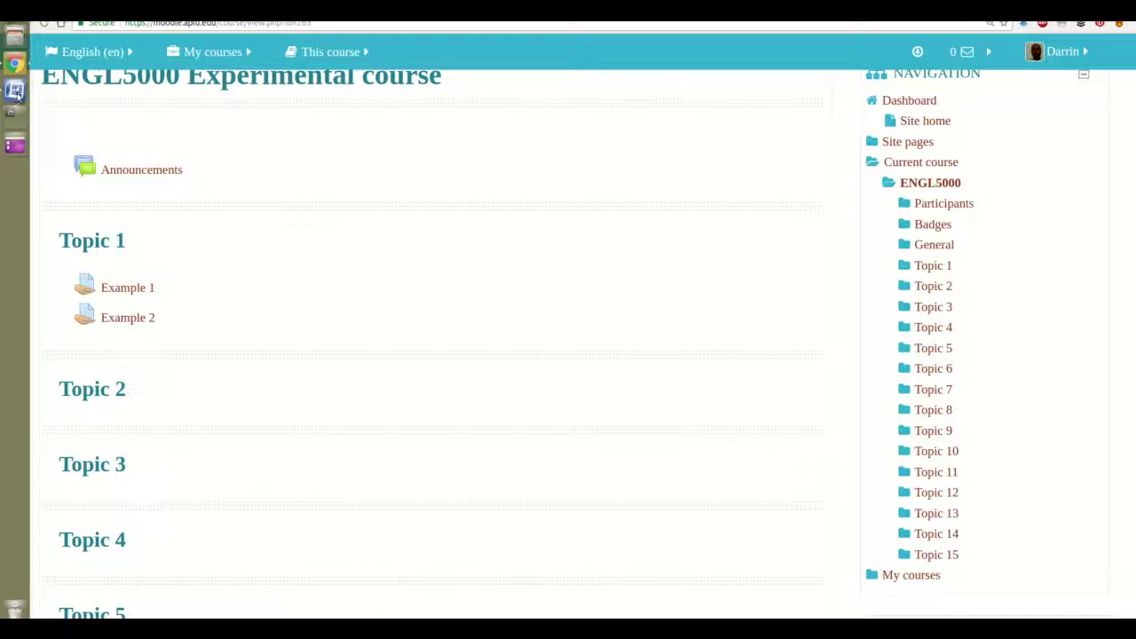
click(15, 92)
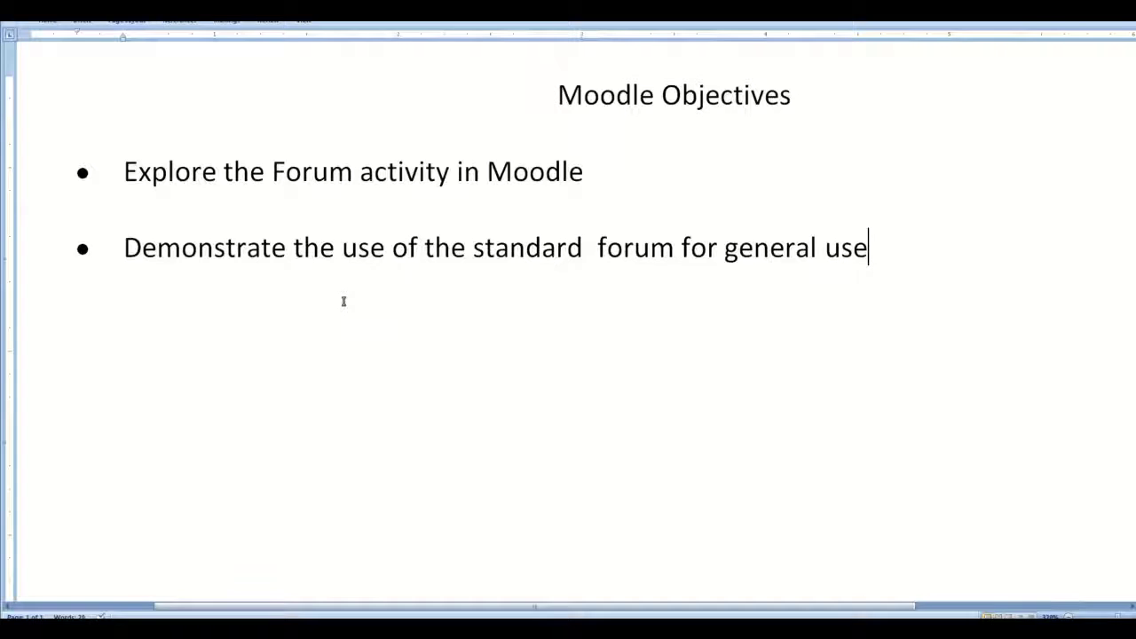
key(alt+Tab)
Turn on editing mode for the ENGL5000 Experimental course.
scroll(363, 317, up, 1)
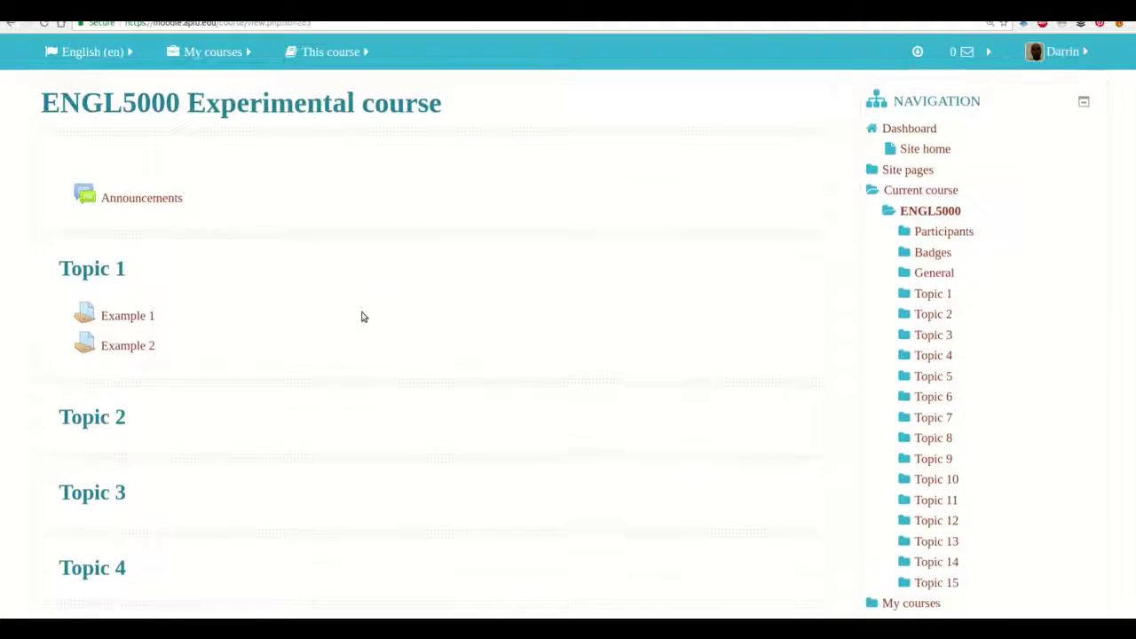
scroll(362, 317, down, 1)
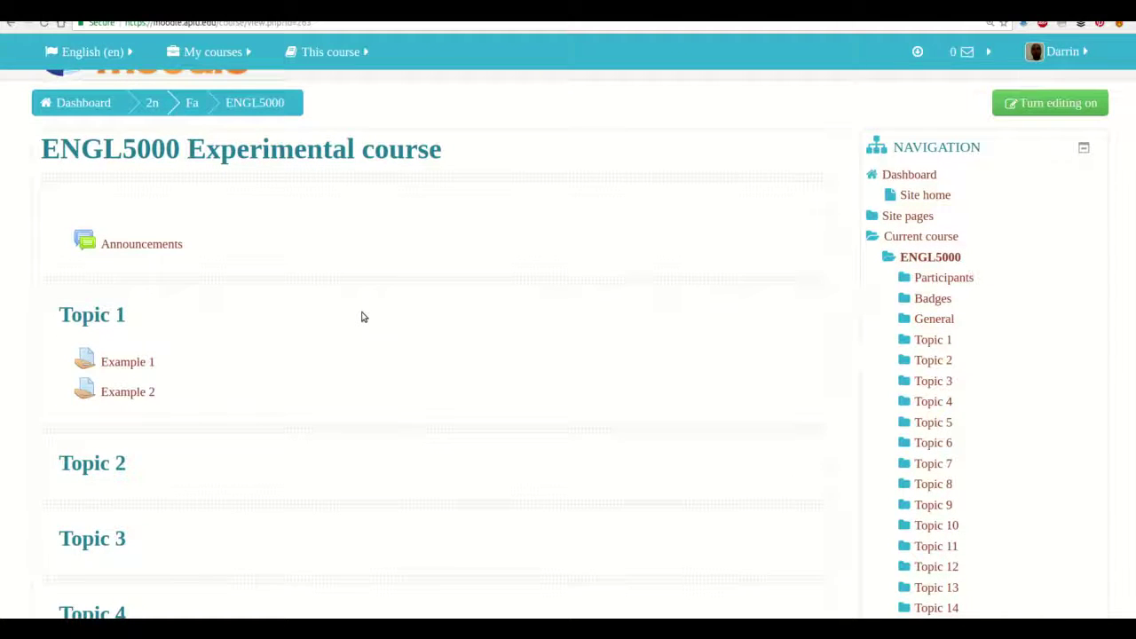
click(1059, 105)
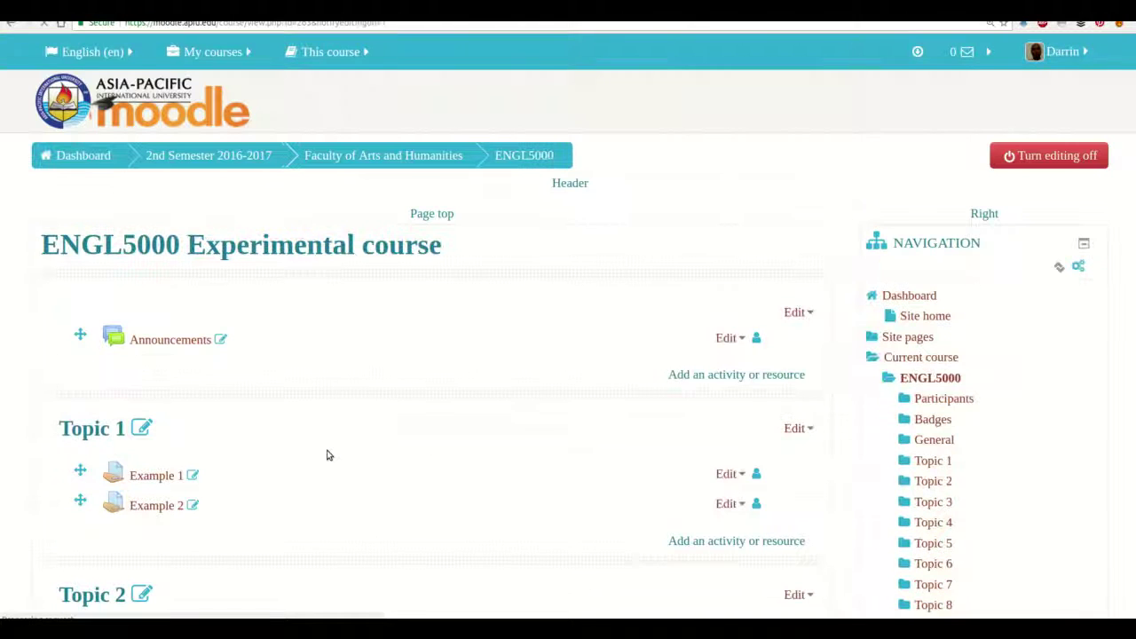
Add a Forum activity to Topic 1 of the course.
scroll(326, 455, down, 2)
scroll(326, 456, down, 1)
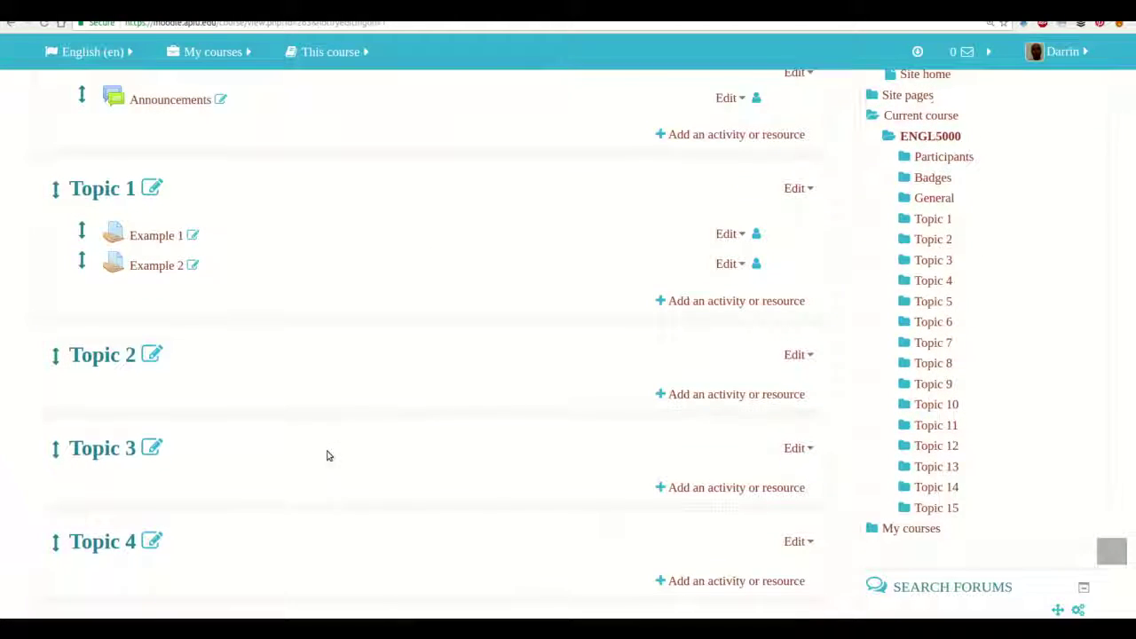
click(737, 300)
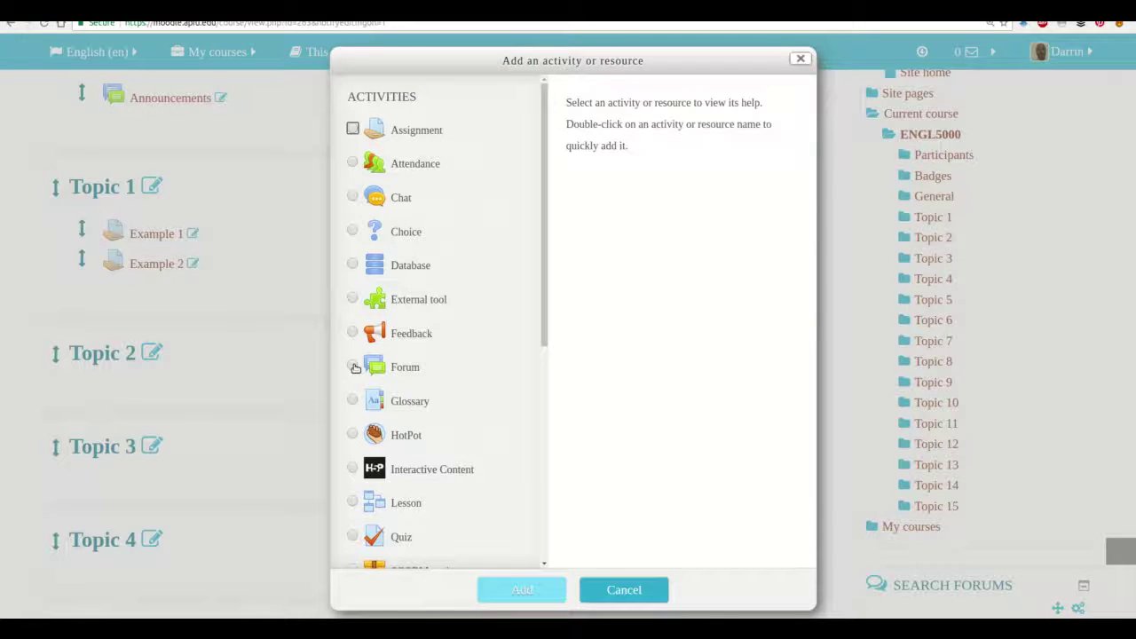
key(Escape)
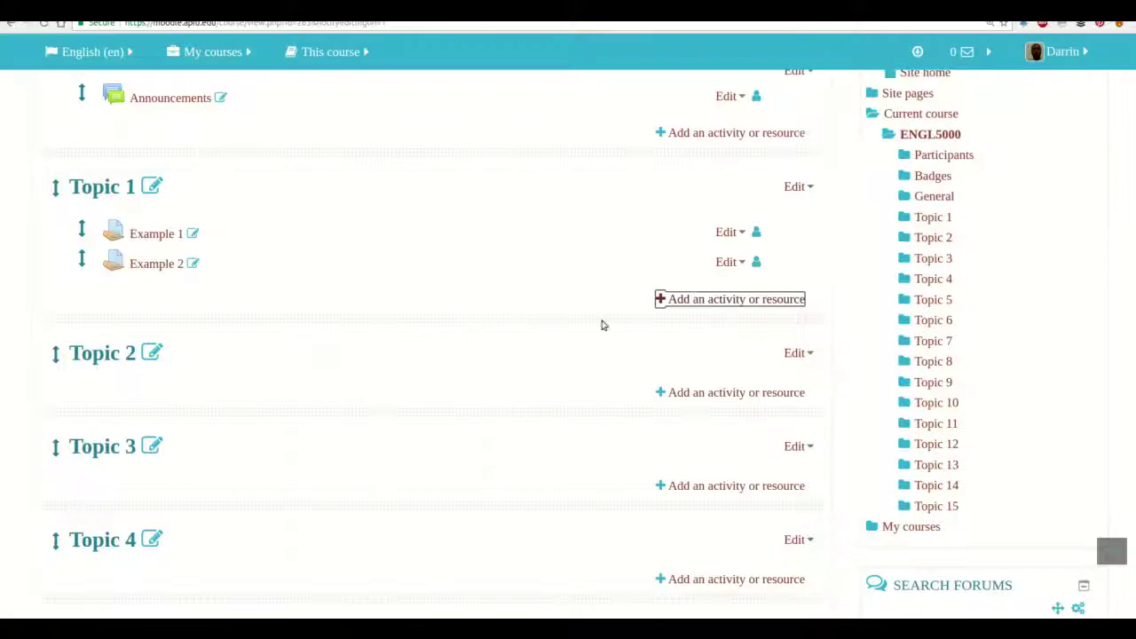
click(711, 301)
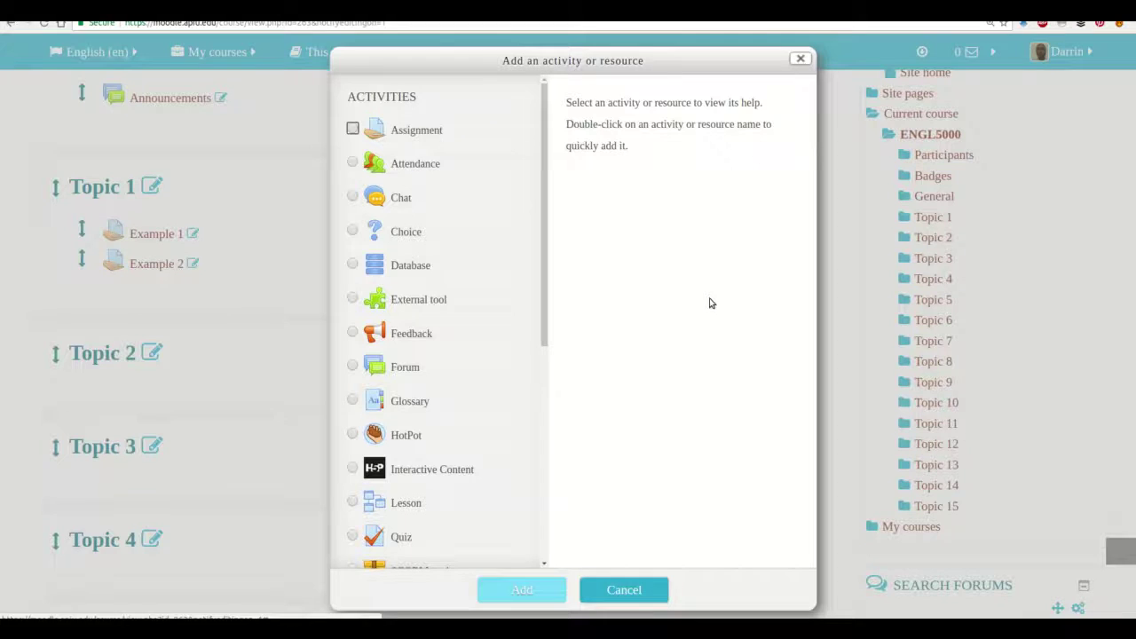
click(352, 365)
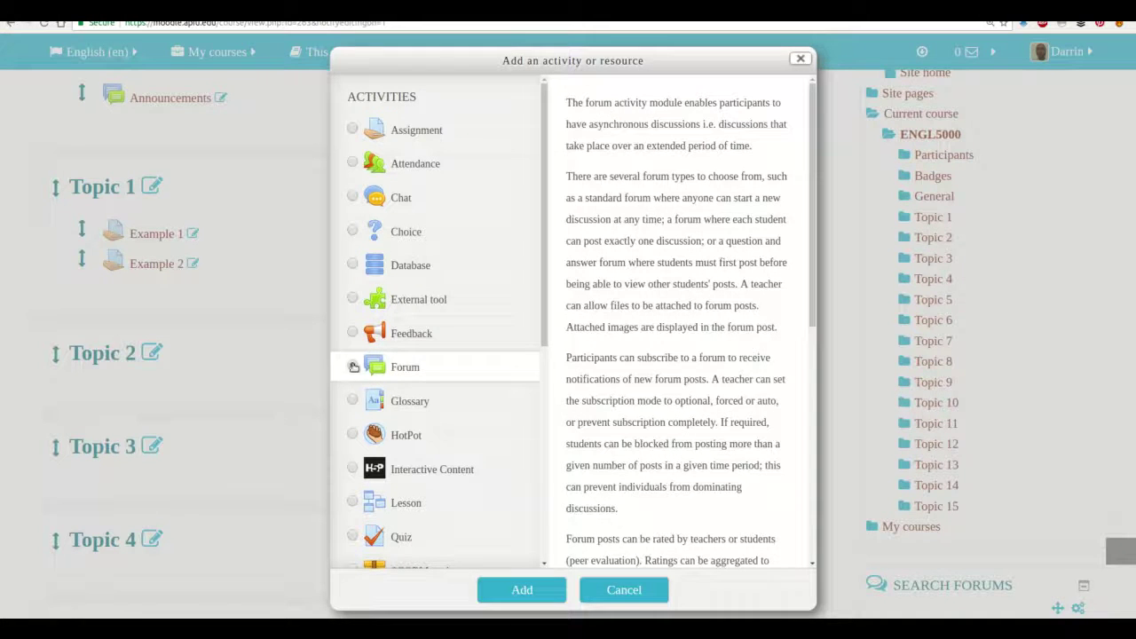
click(522, 590)
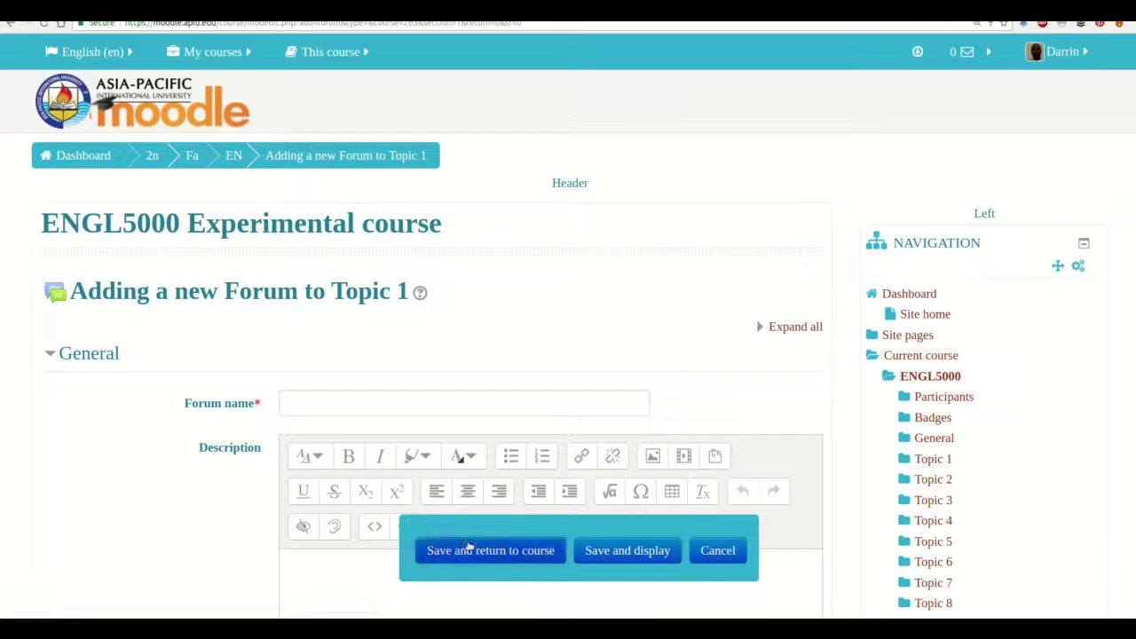
Name the new forum "Example Forum".
scroll(469, 546, down, 2)
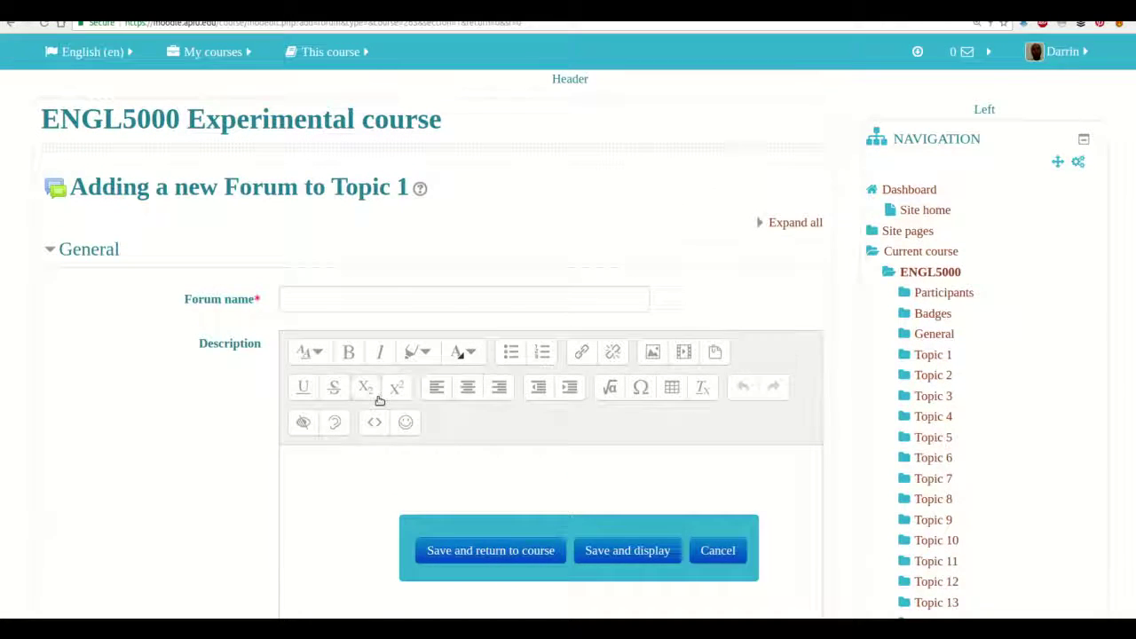
scroll(379, 400, down, 1)
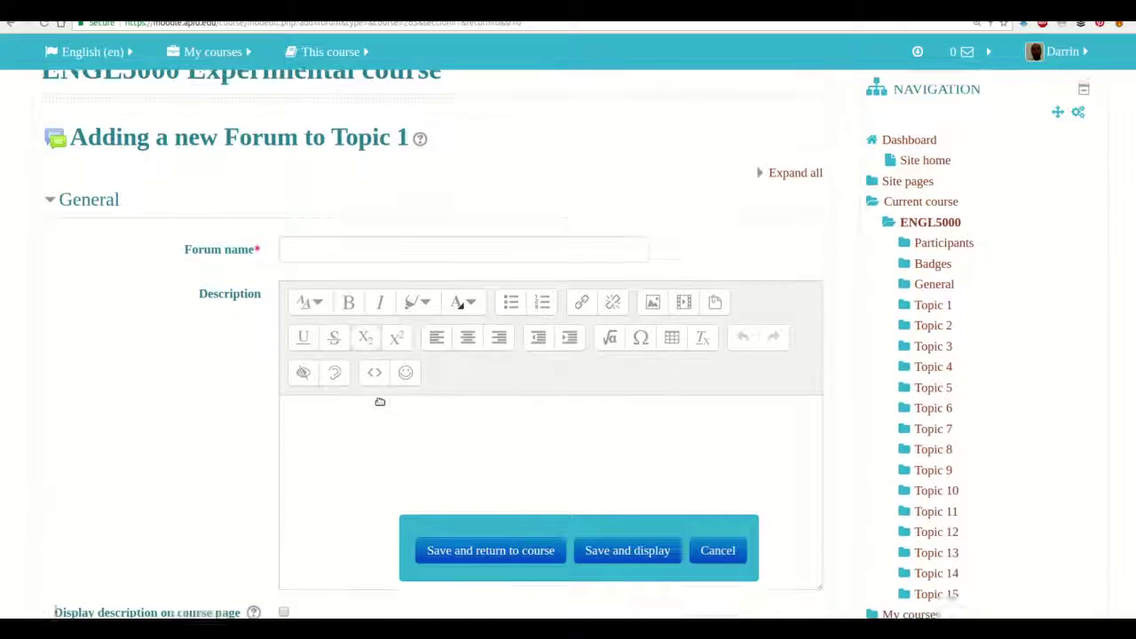
click(351, 256)
text(Example Fo)
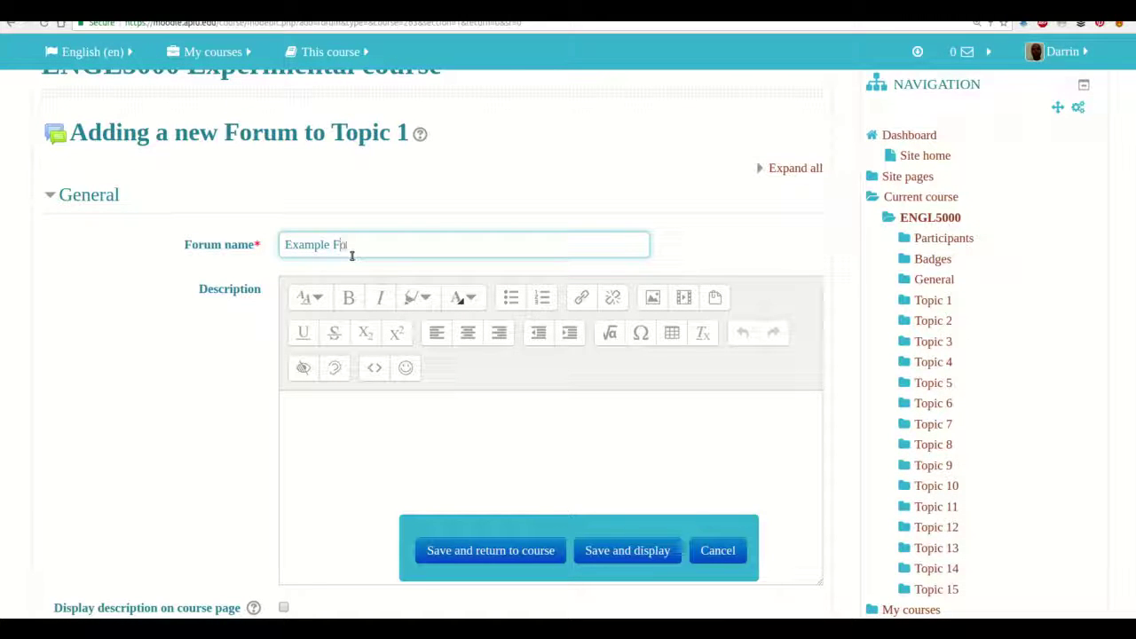
text(rum)
Set the forum type to "Standard forum for general use", leave the description empty, and save and display the forum.
scroll(352, 256, down, 2)
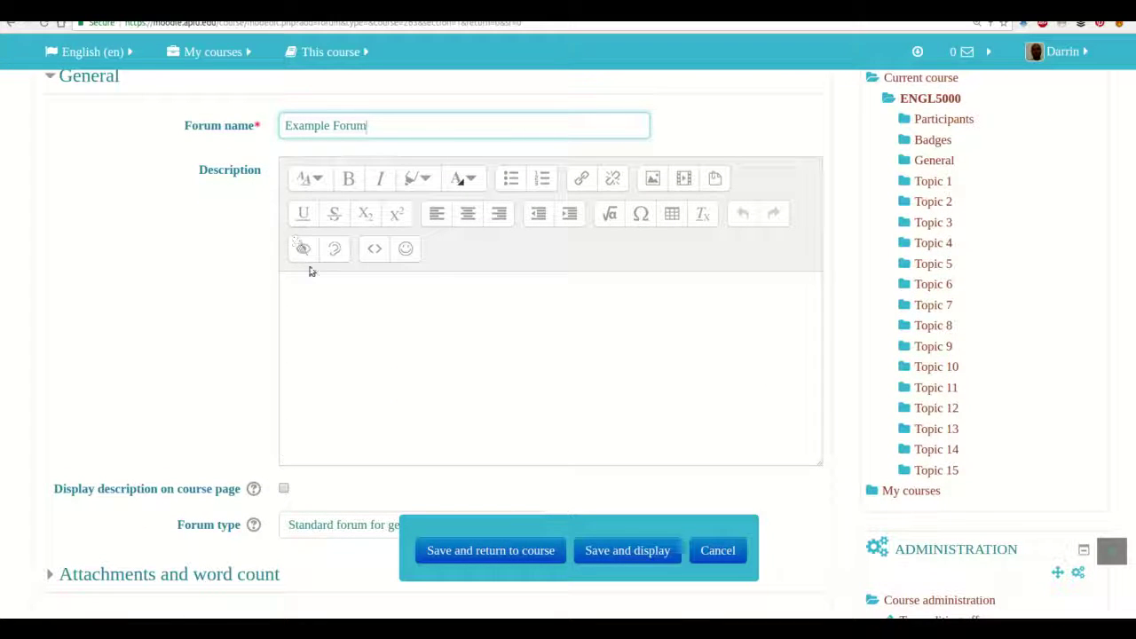
scroll(313, 274, down, 1)
scroll(314, 273, down, 2)
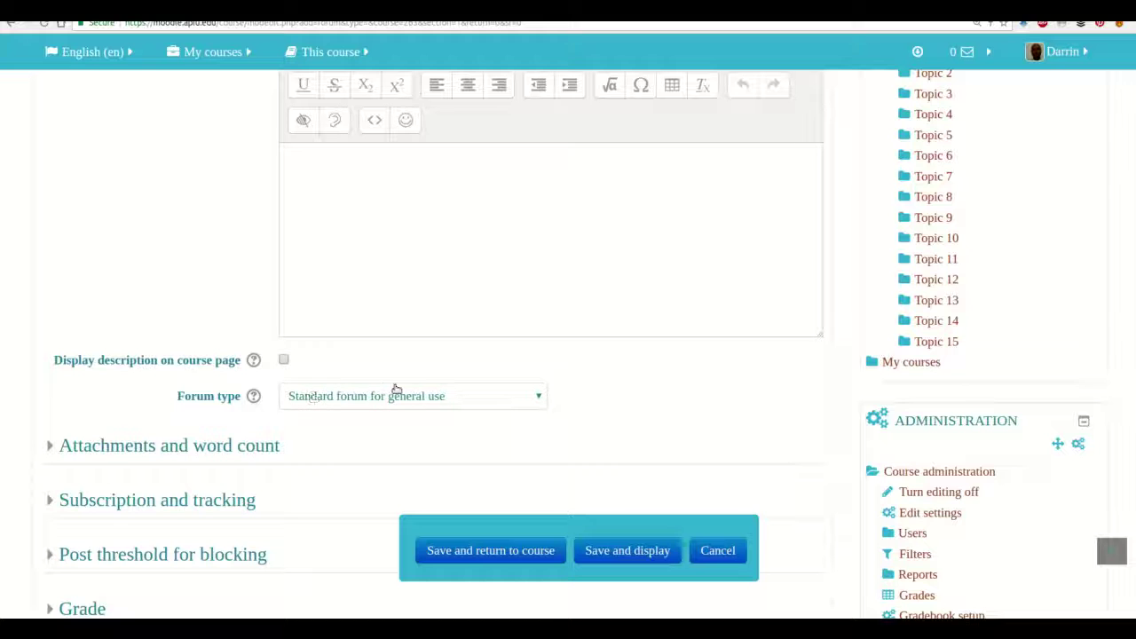
click(534, 396)
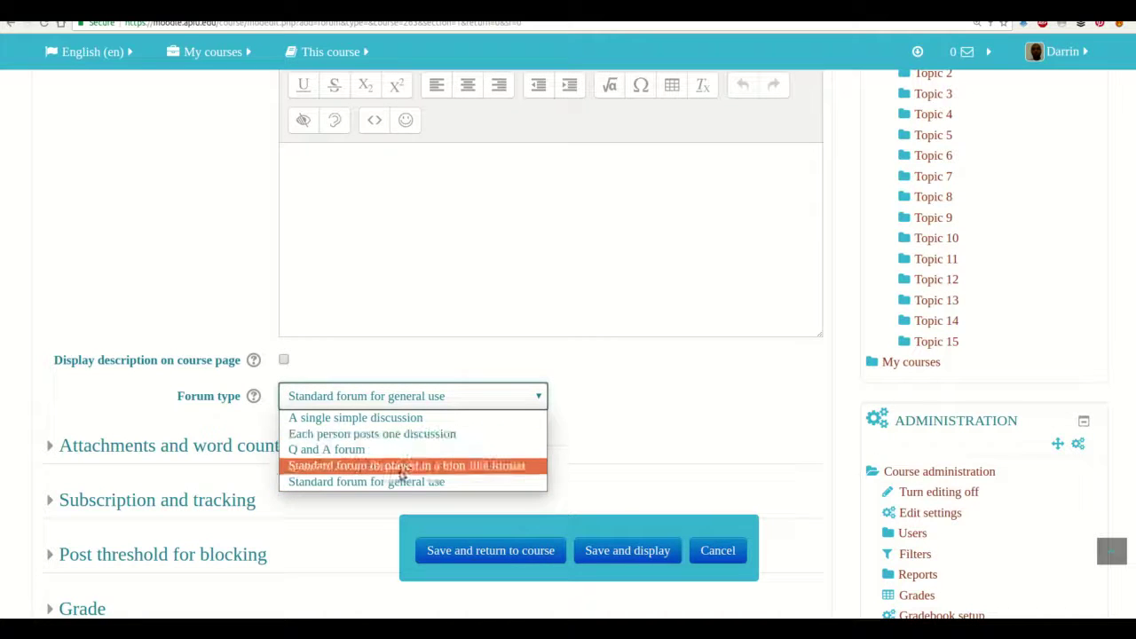
click(400, 481)
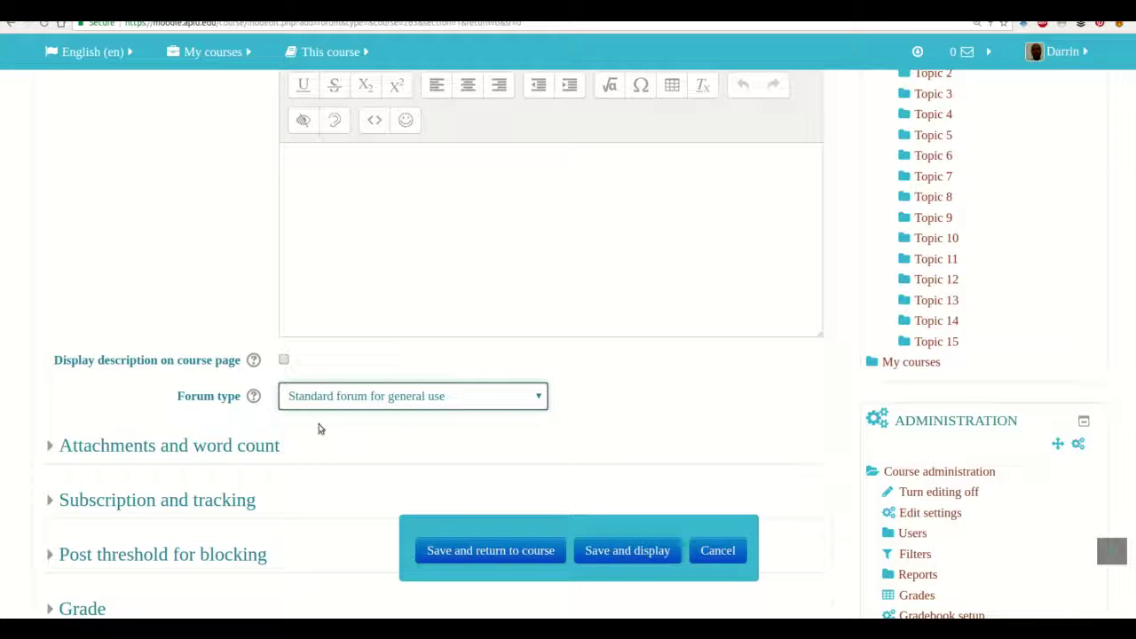
click(633, 551)
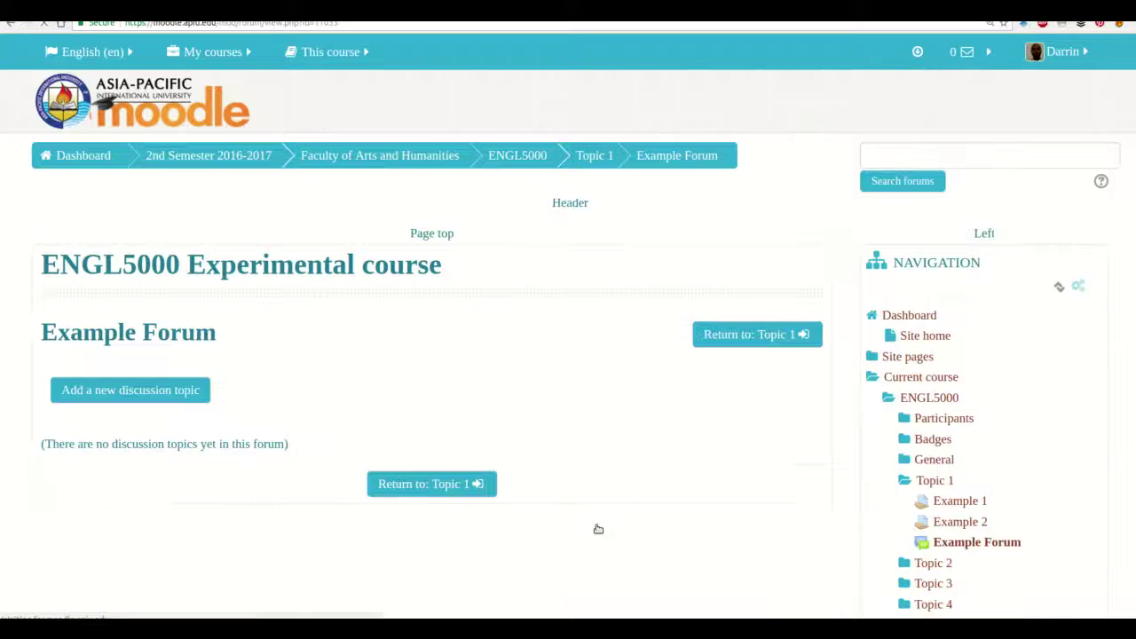
Start a new discussion topic in Example Forum with the subject "Introduce yourself".
scroll(474, 459, down, 1)
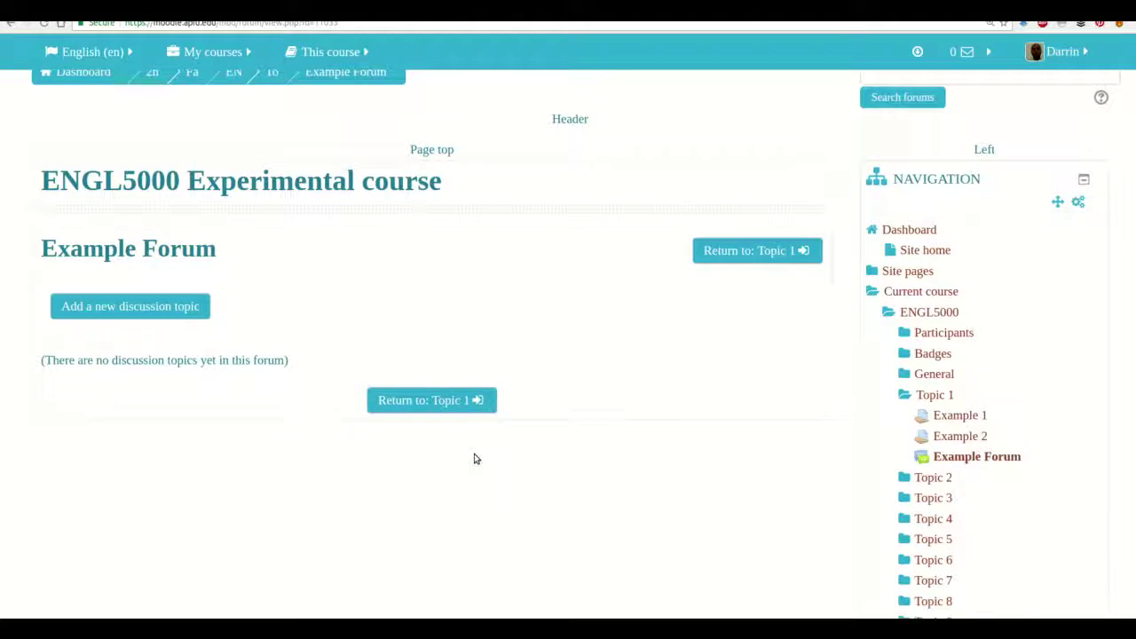
scroll(474, 459, down, 1)
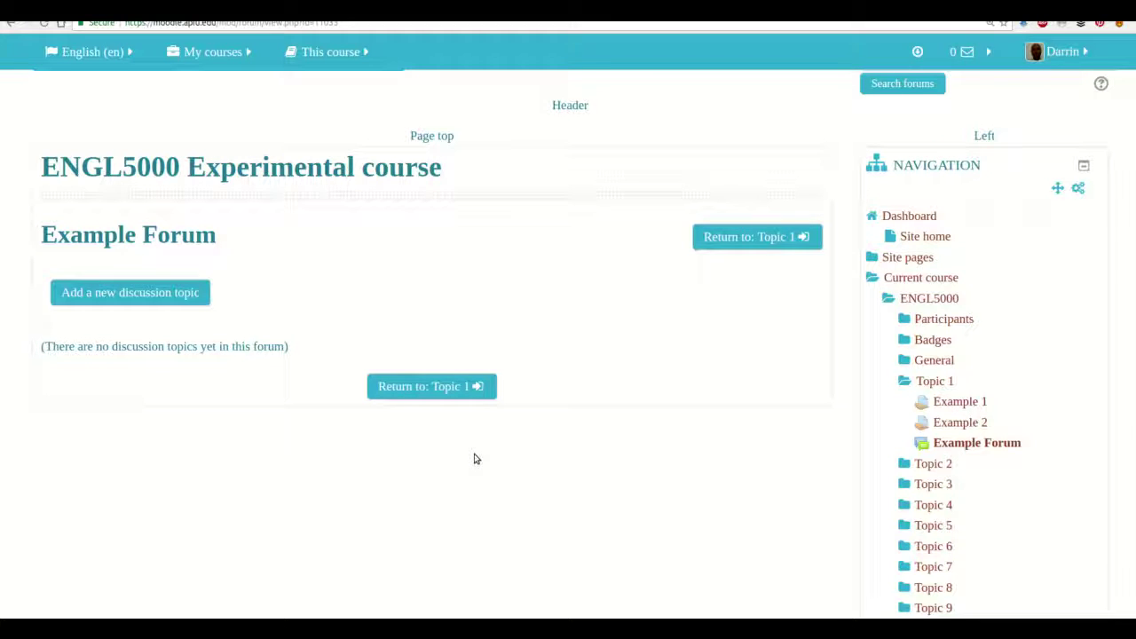
click(111, 294)
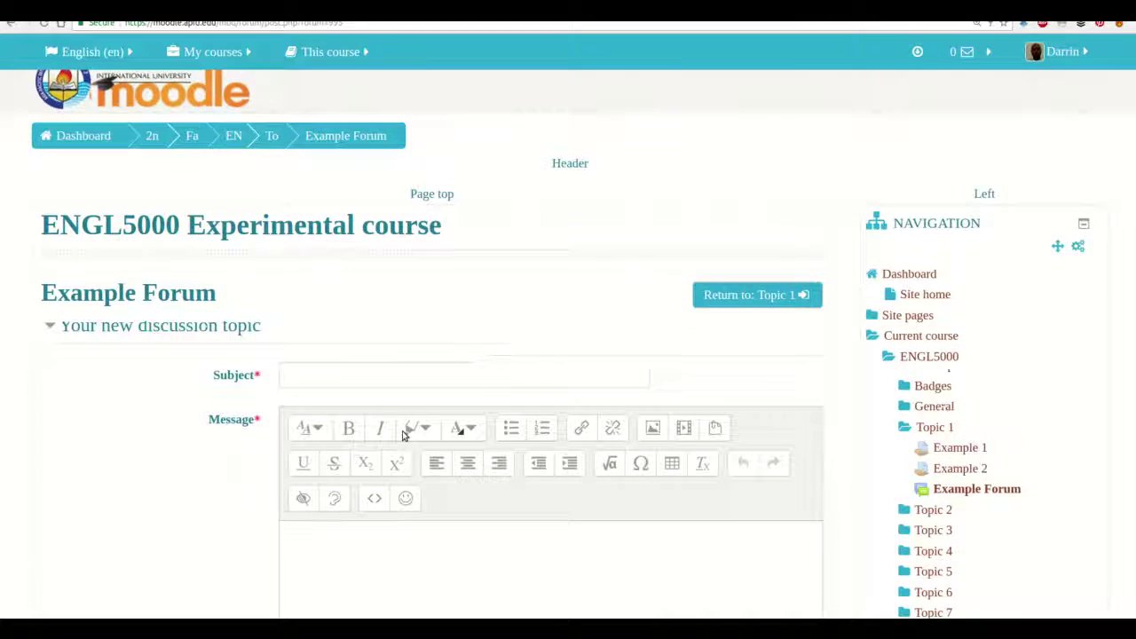
click(362, 321)
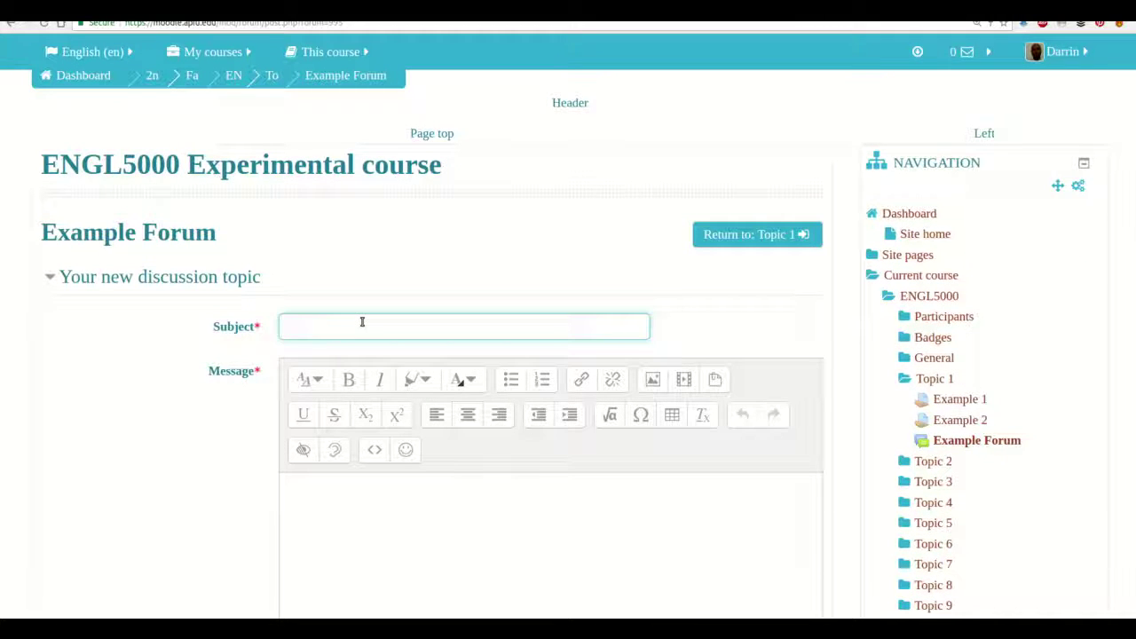
text(Introduce my)
text(urself)
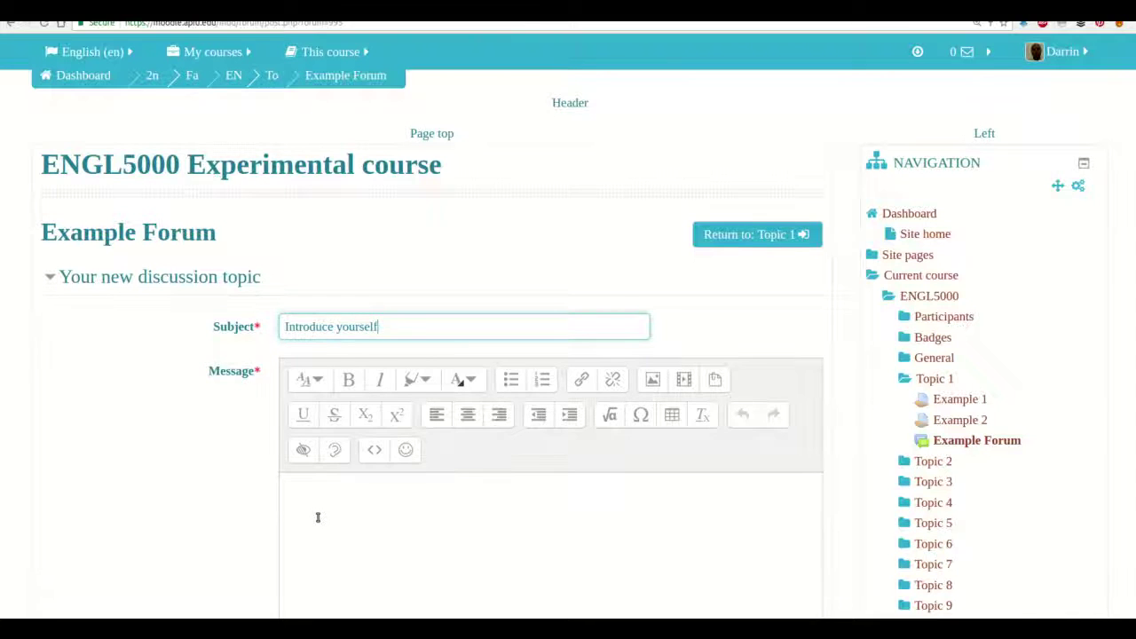
Enter "Please introduce yourself" as the message of the discussion topic.
scroll(318, 517, down, 1)
click(316, 510)
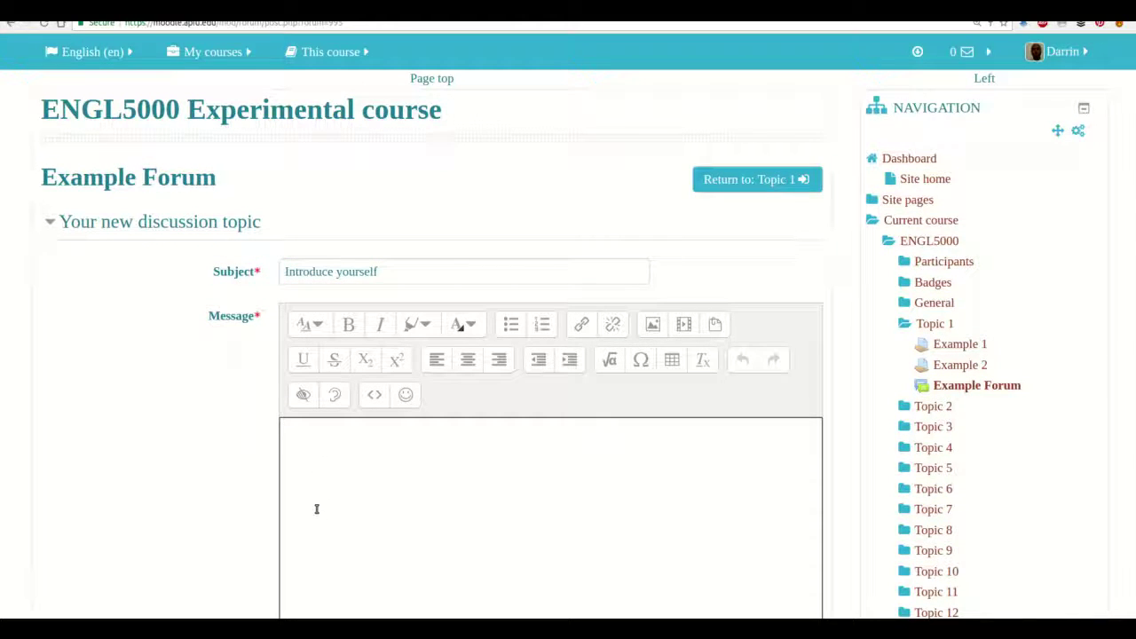
text(Please introduce yourself)
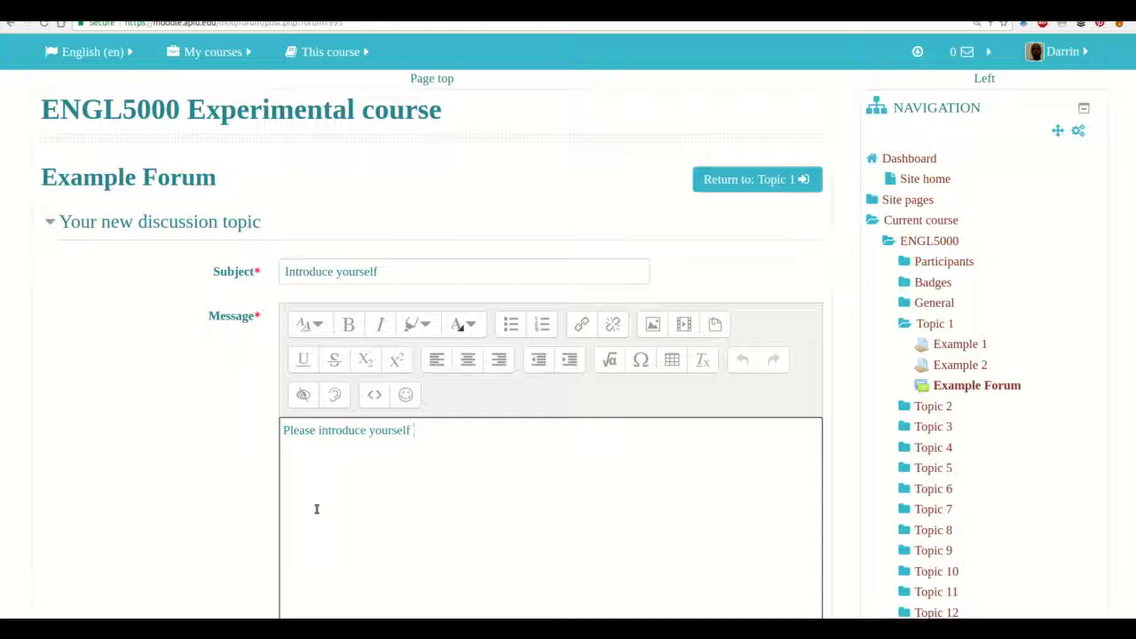
Post the discussion to the forum with subscription kept on, no attachment, and notifications sent without editing-time delay.
scroll(316, 509, down, 3)
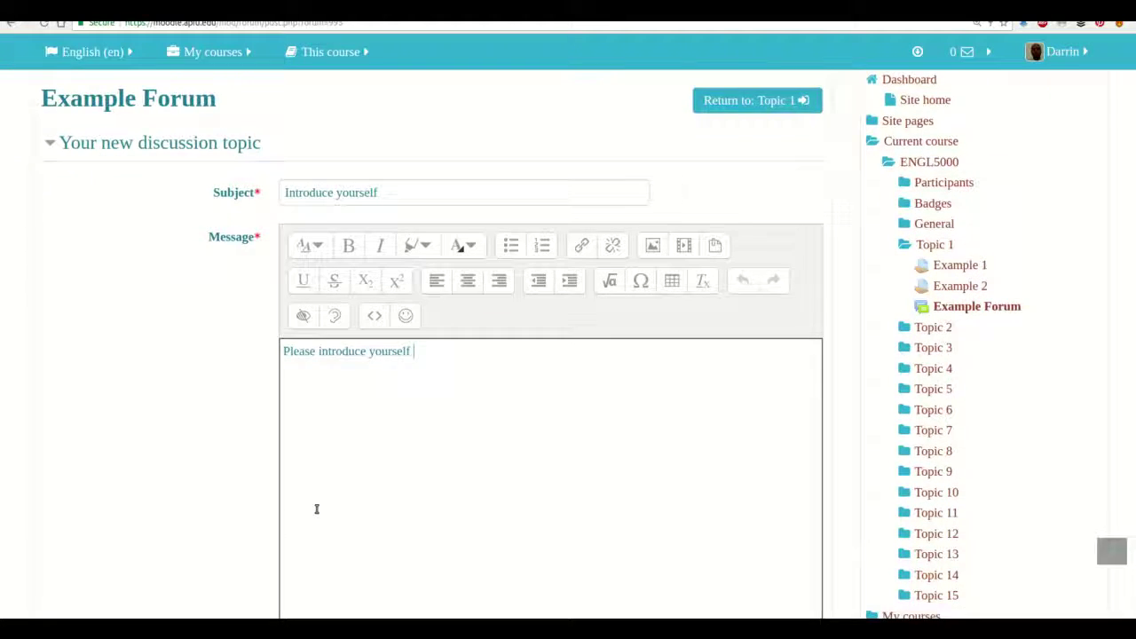
scroll(316, 510, down, 1)
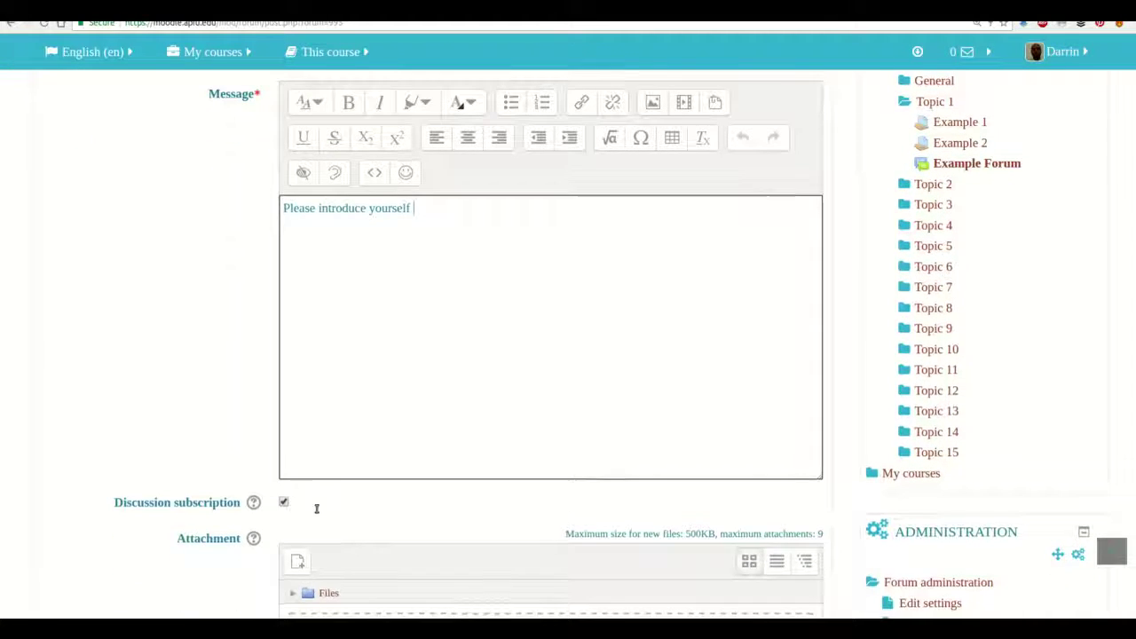
scroll(316, 513, up, 3)
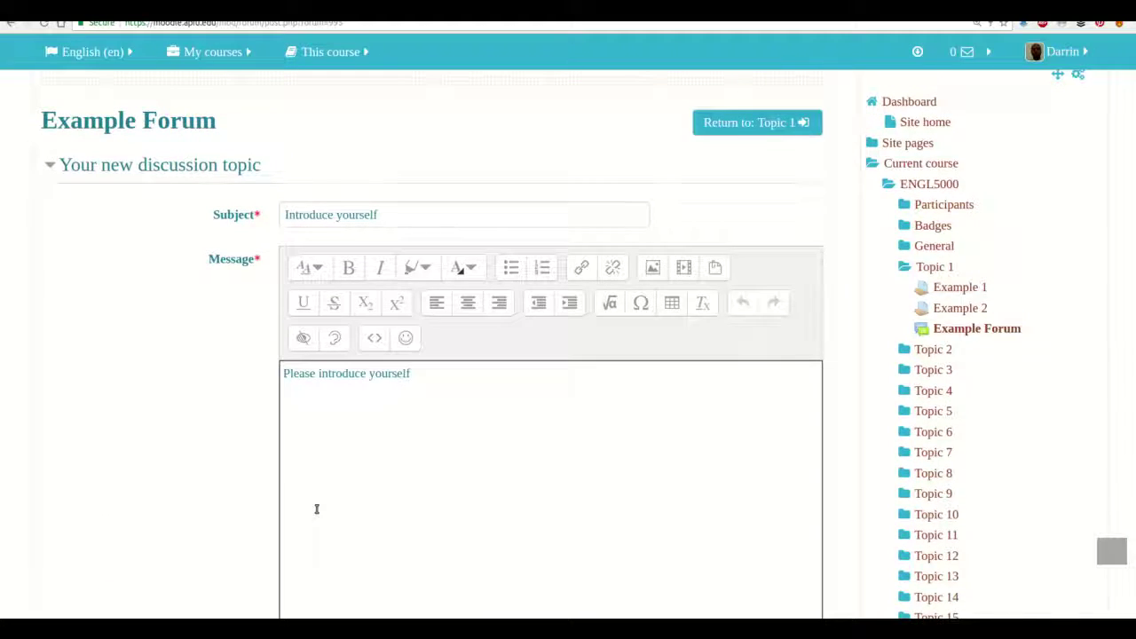
scroll(316, 508, down, 3)
scroll(316, 511, down, 5)
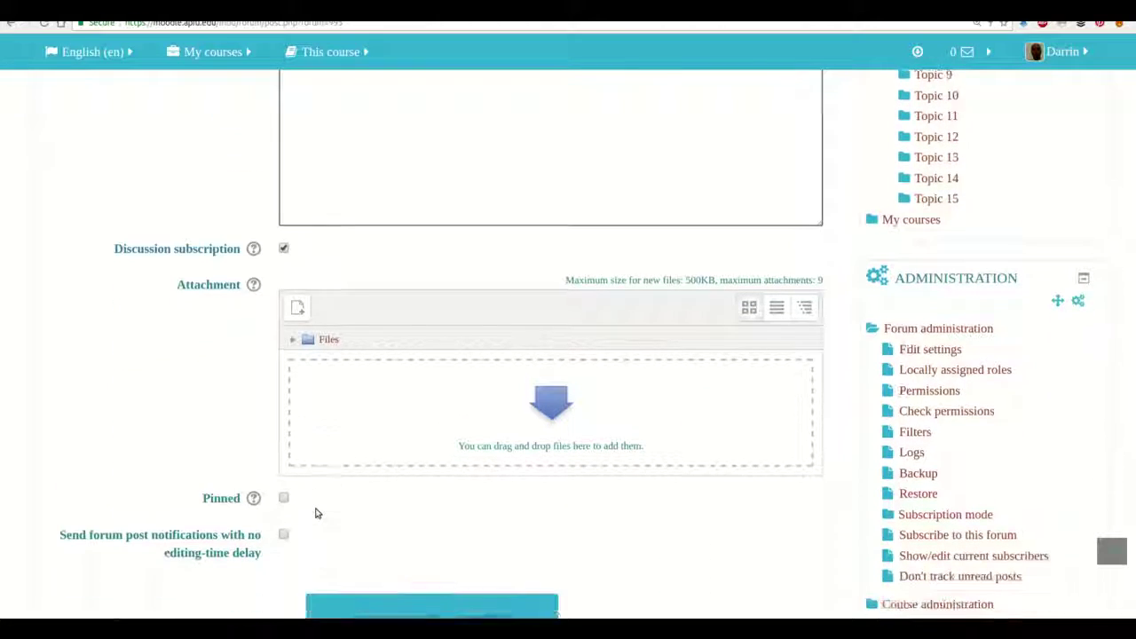
scroll(317, 513, up, 3)
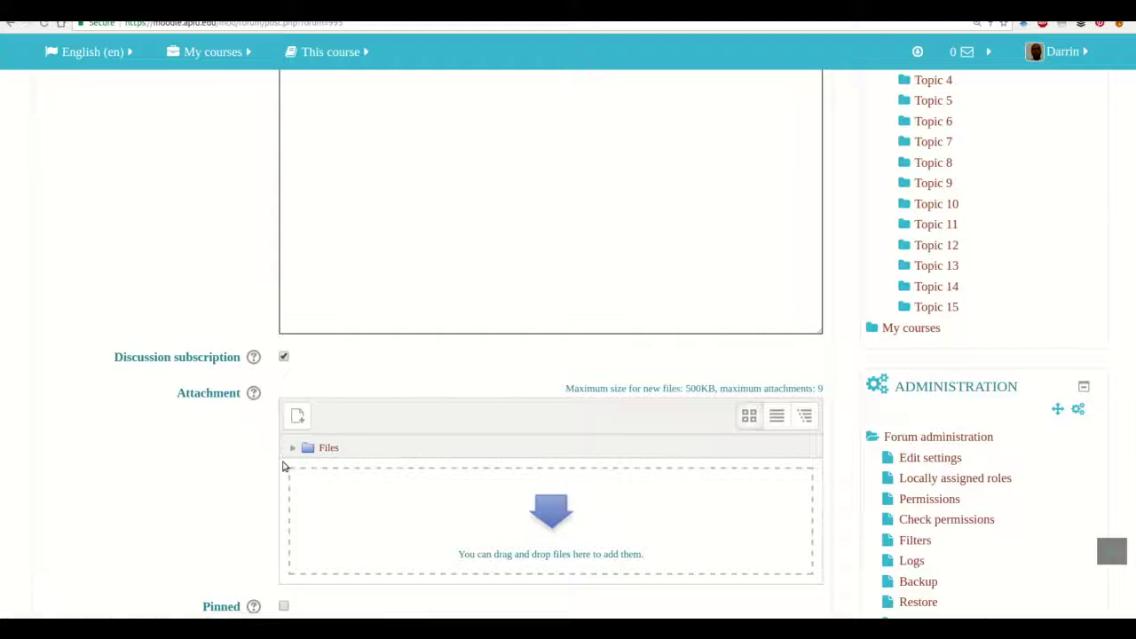
scroll(284, 464, down, 2)
scroll(285, 463, down, 2)
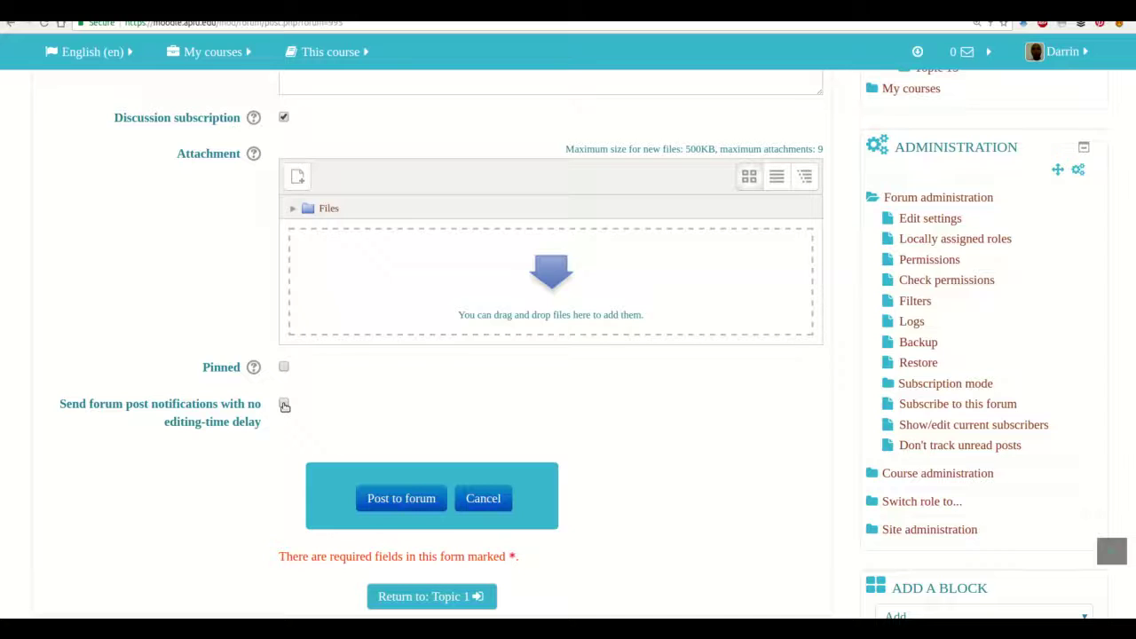
click(400, 499)
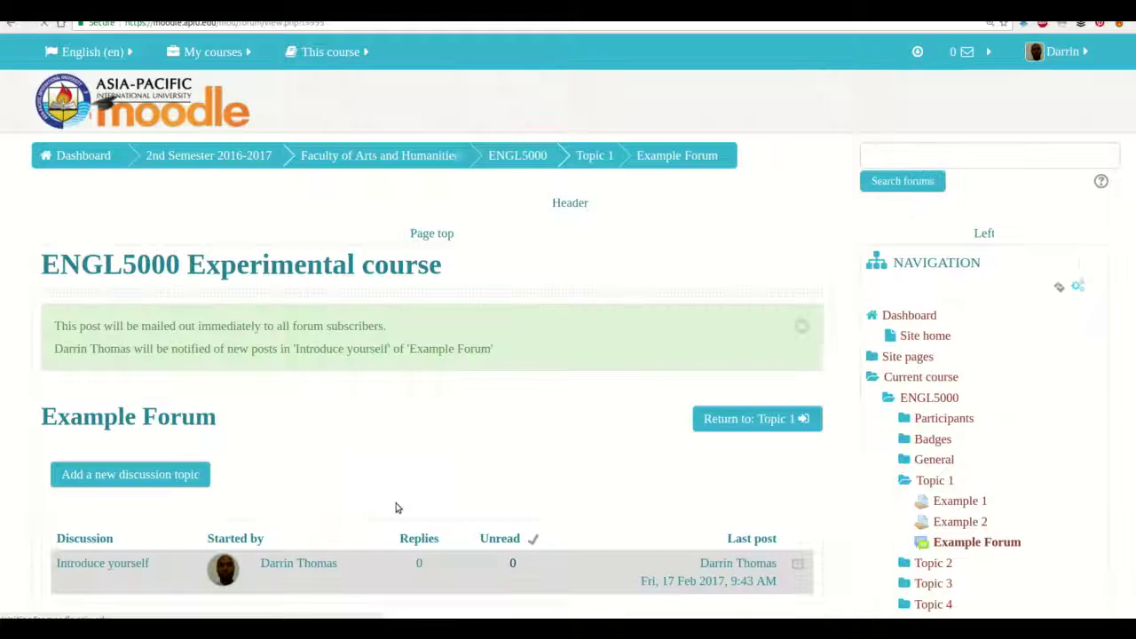
From the student account's course page, open Example Forum under Topic 1 and view its "Introduce yourself" discussion.
scroll(396, 506, down, 2)
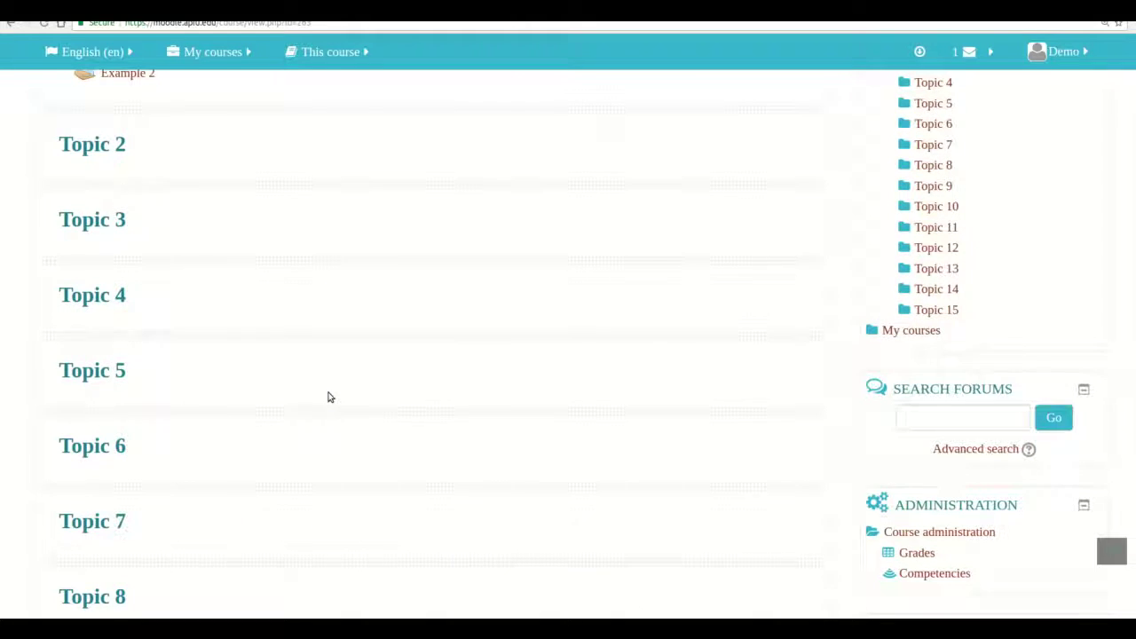
scroll(328, 396, up, 3)
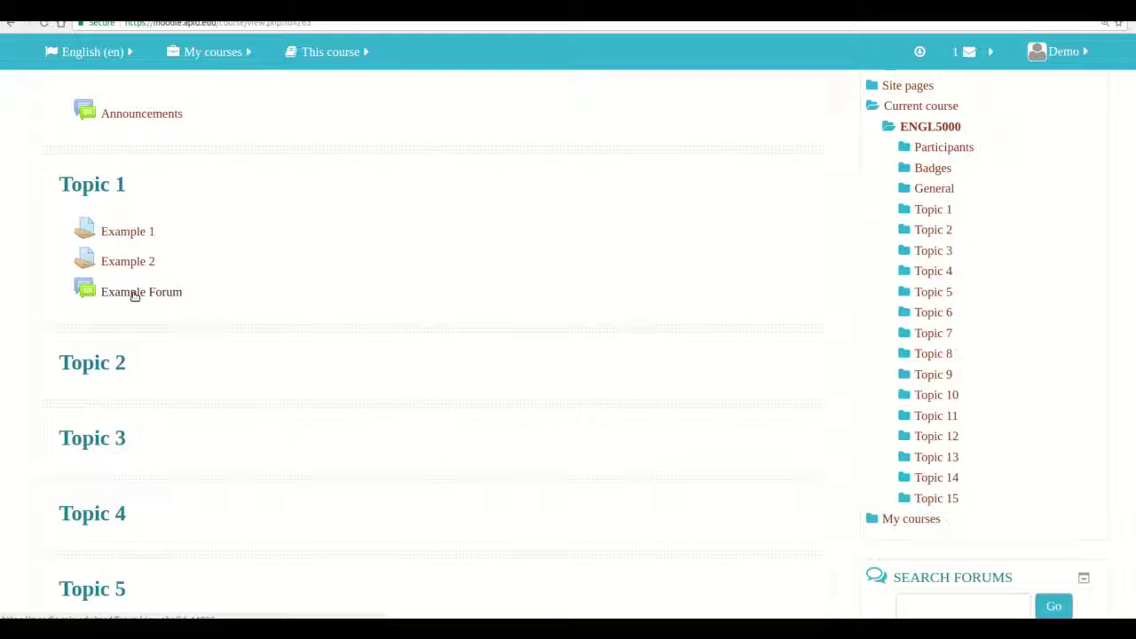
click(135, 296)
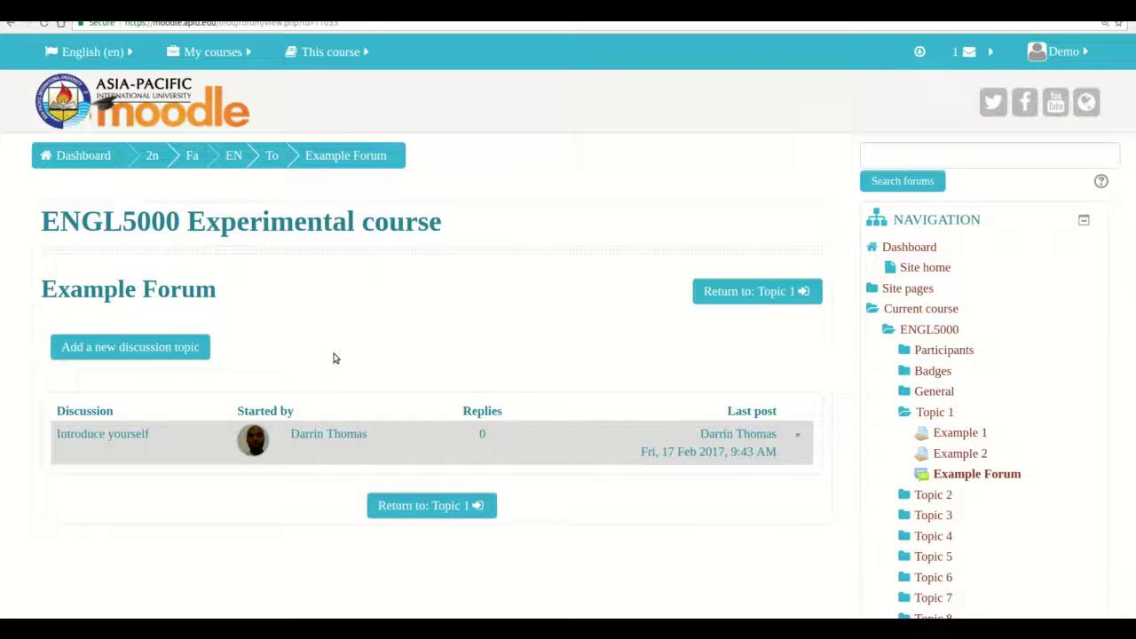
scroll(335, 358, down, 1)
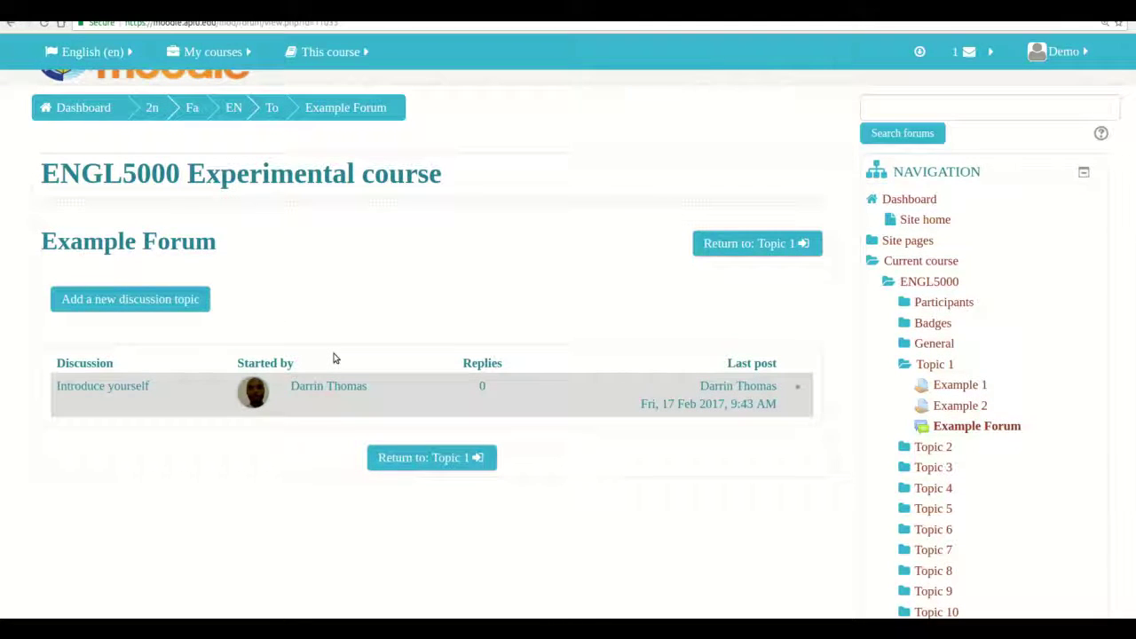
click(103, 391)
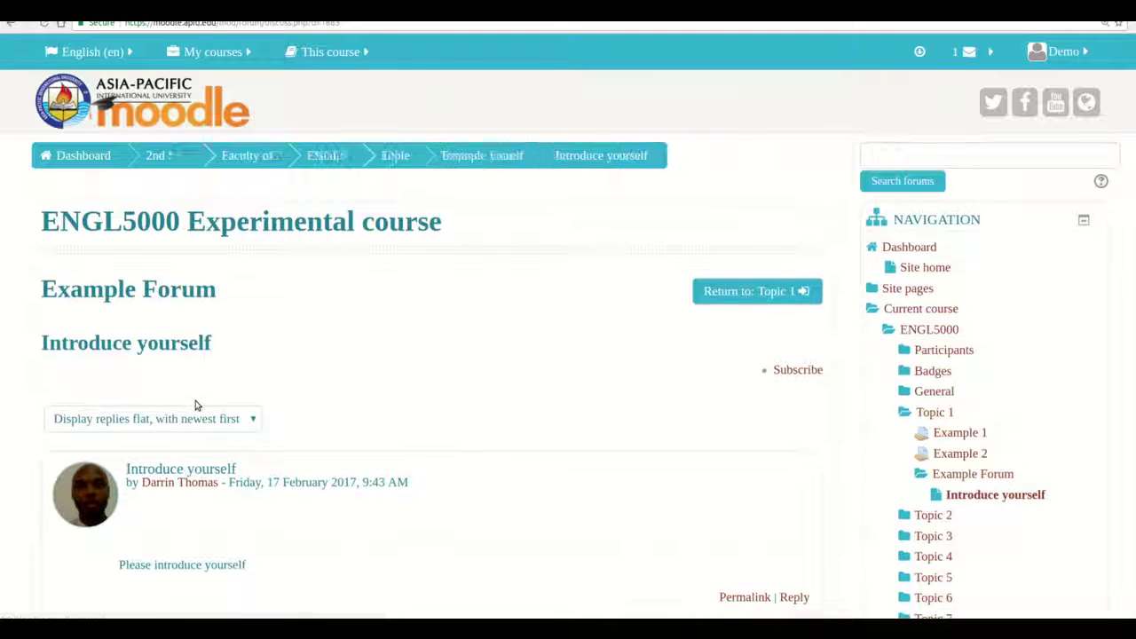
scroll(195, 401, down, 6)
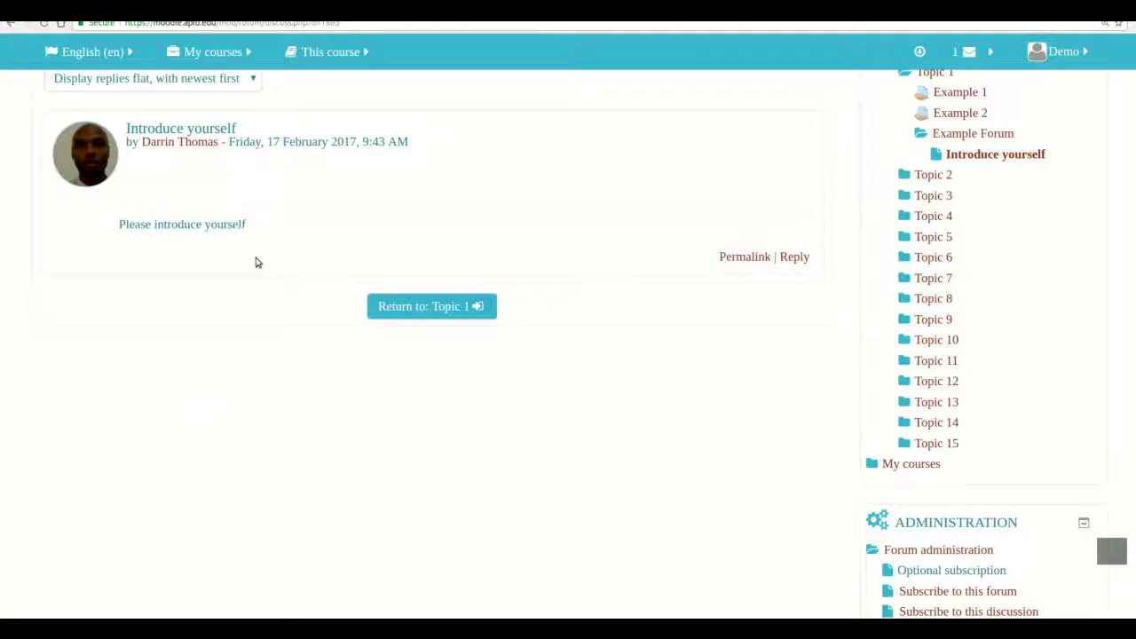
scroll(300, 271, up, 1)
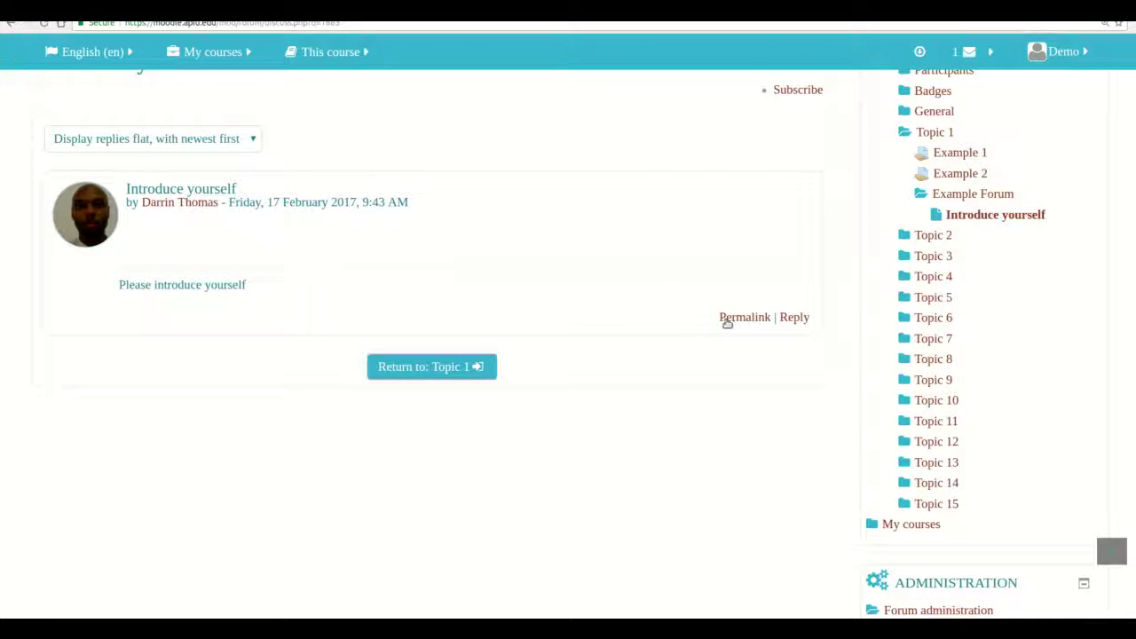
Start a reply to the "Introduce yourself" post with the message "My name is example student".
click(802, 320)
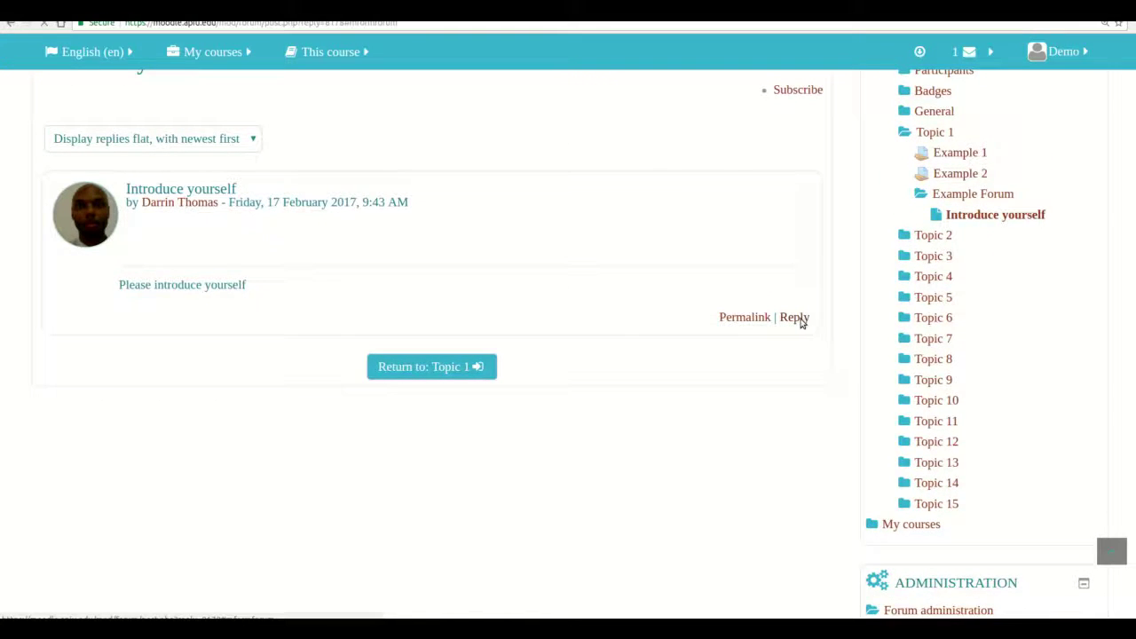
click(379, 311)
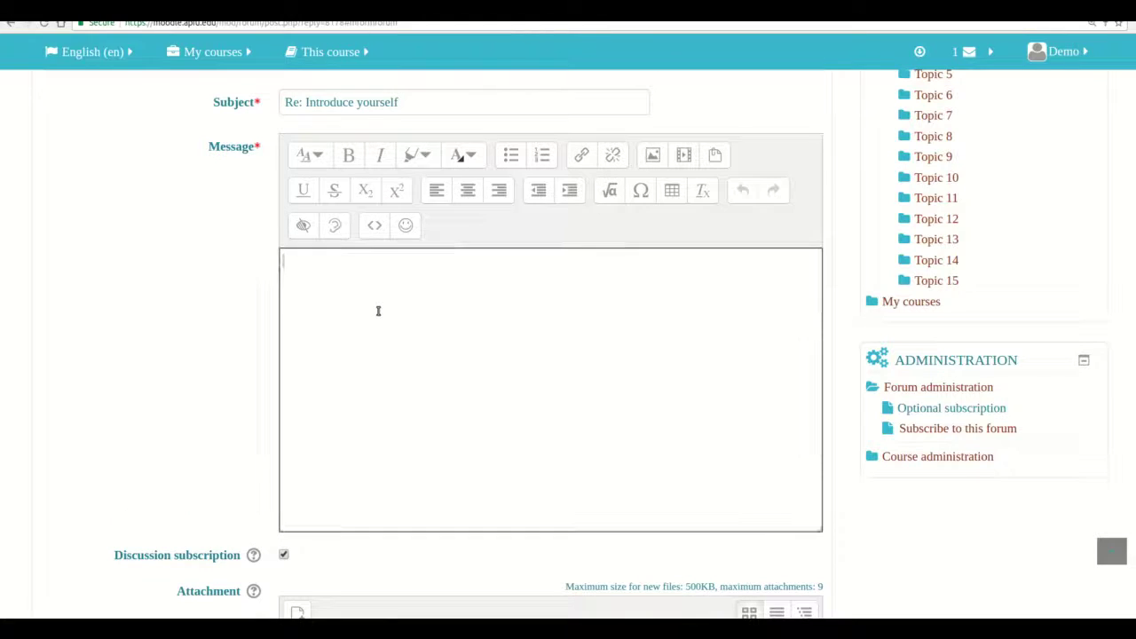
text(My name is )
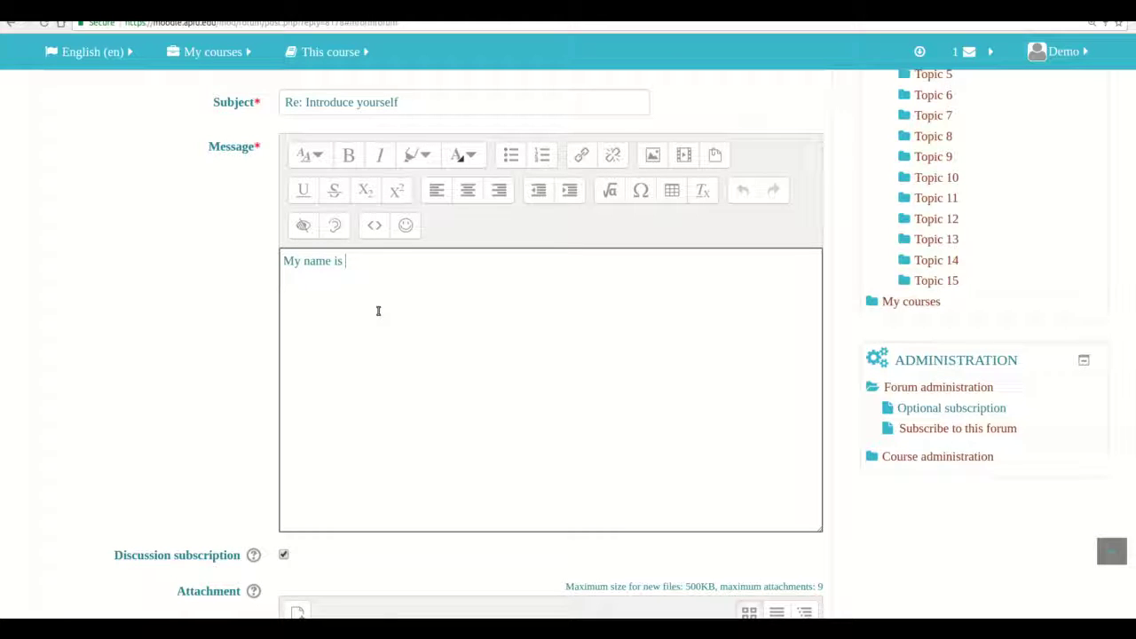
text(example student)
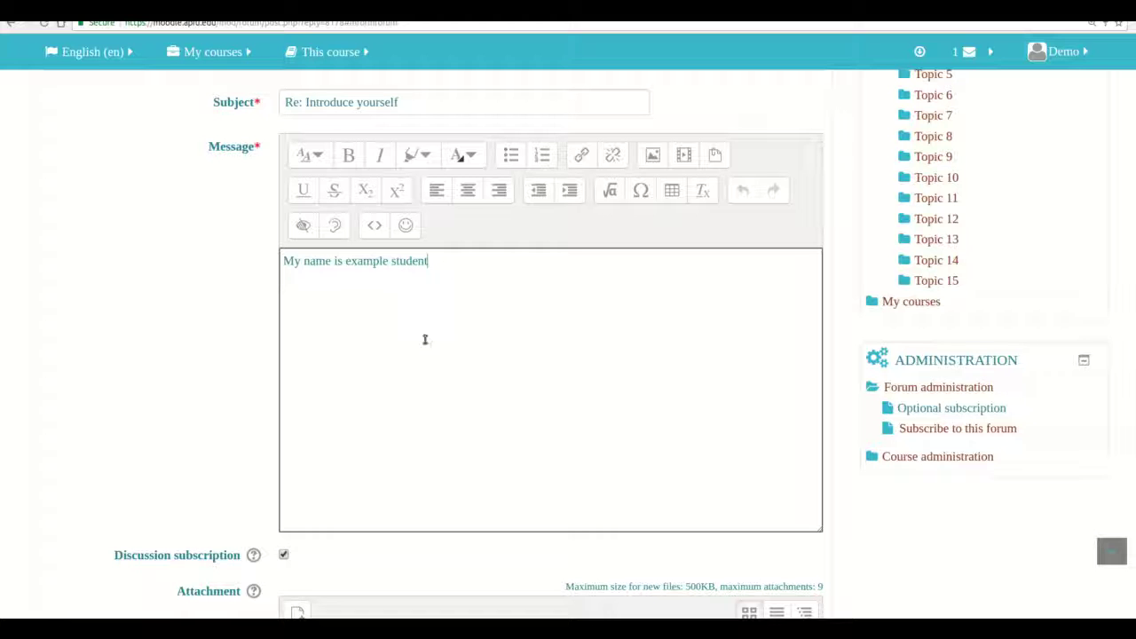
Post the reply to the forum with discussion subscription kept on and no attachment, and review it in the thread.
scroll(495, 364, down, 2)
scroll(495, 364, down, 3)
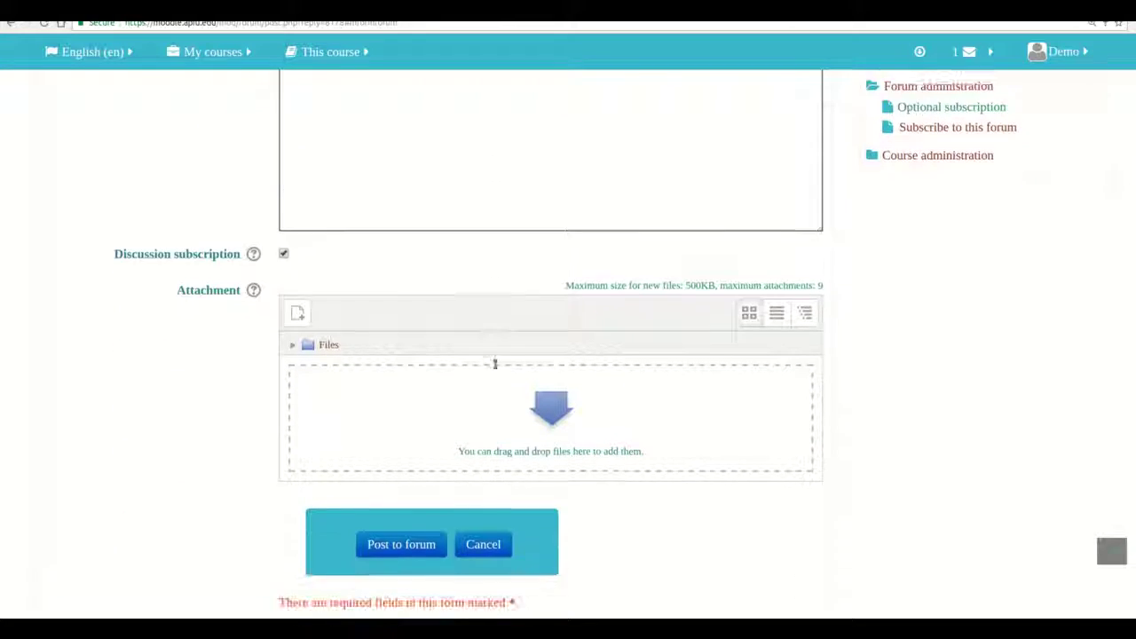
scroll(495, 364, up, 4)
scroll(495, 363, up, 1)
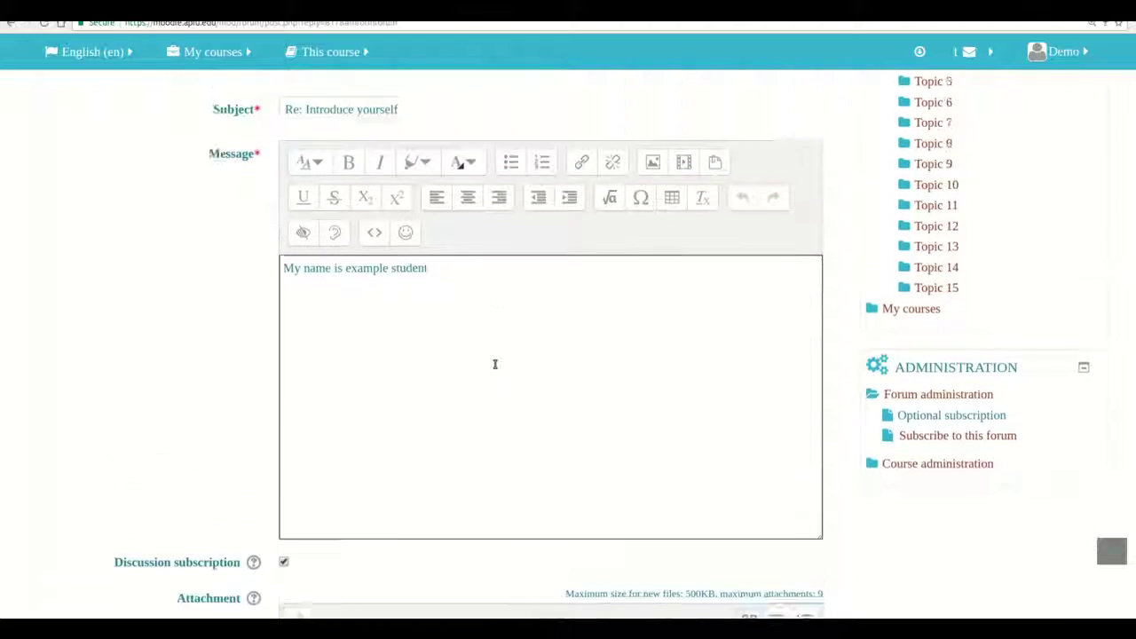
scroll(495, 363, down, 4)
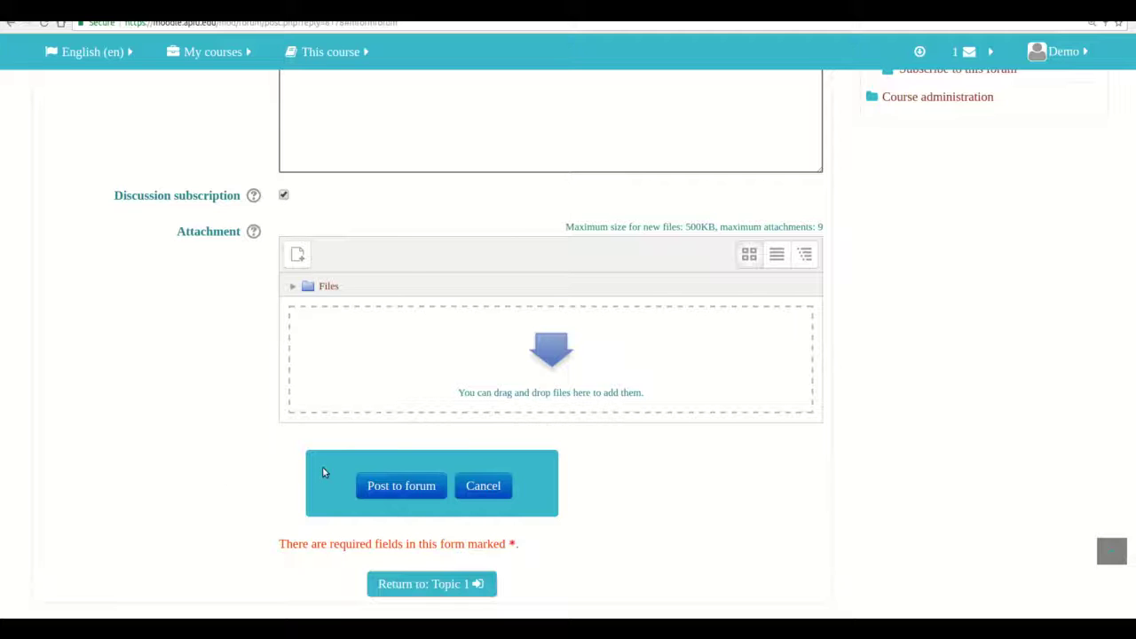
scroll(347, 424, up, 1)
scroll(346, 423, up, 4)
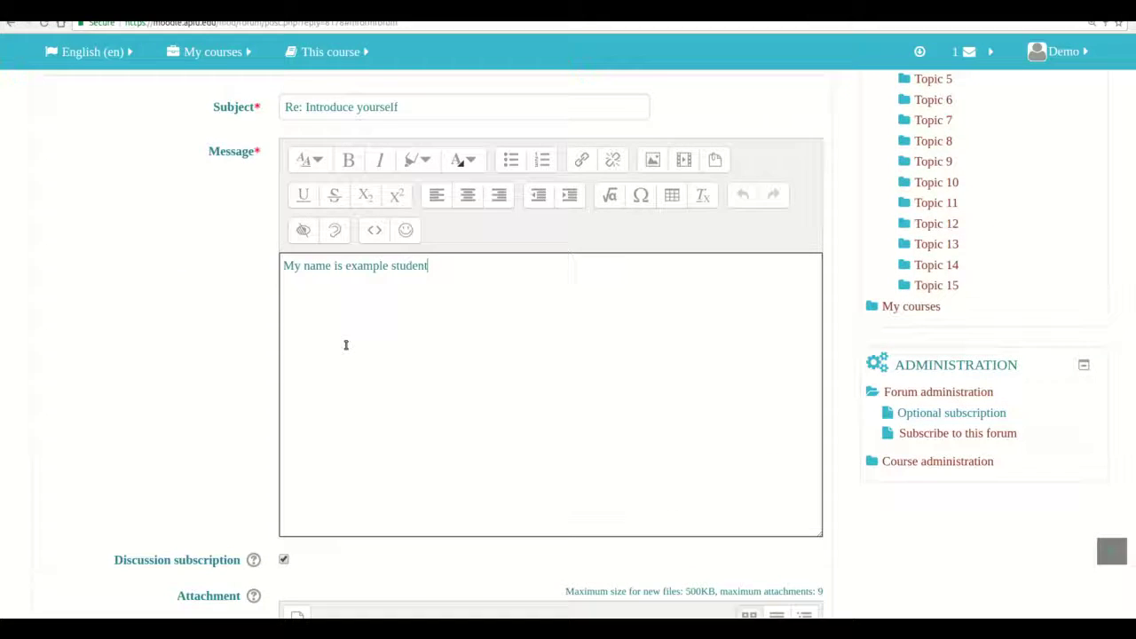
scroll(352, 376, down, 2)
scroll(352, 376, down, 3)
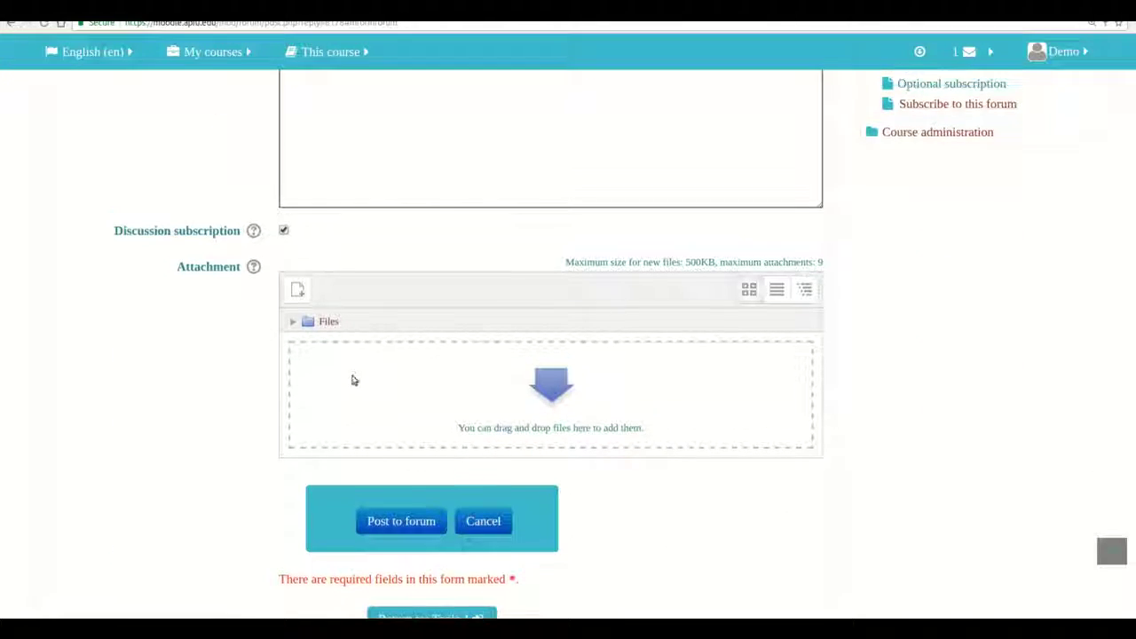
click(384, 521)
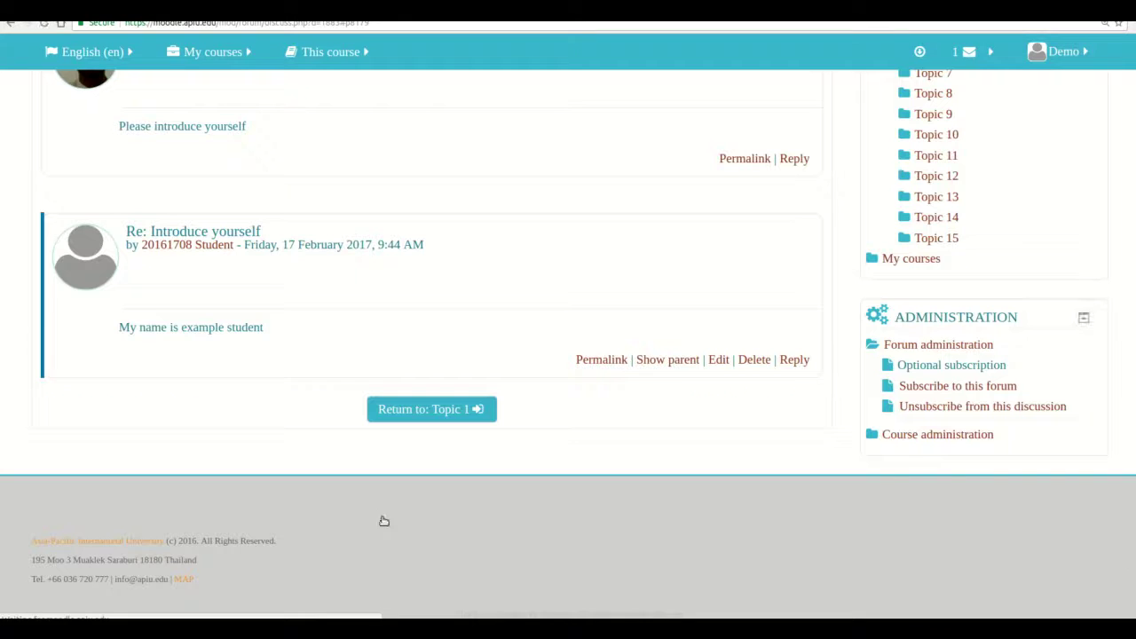
scroll(396, 448, up, 1)
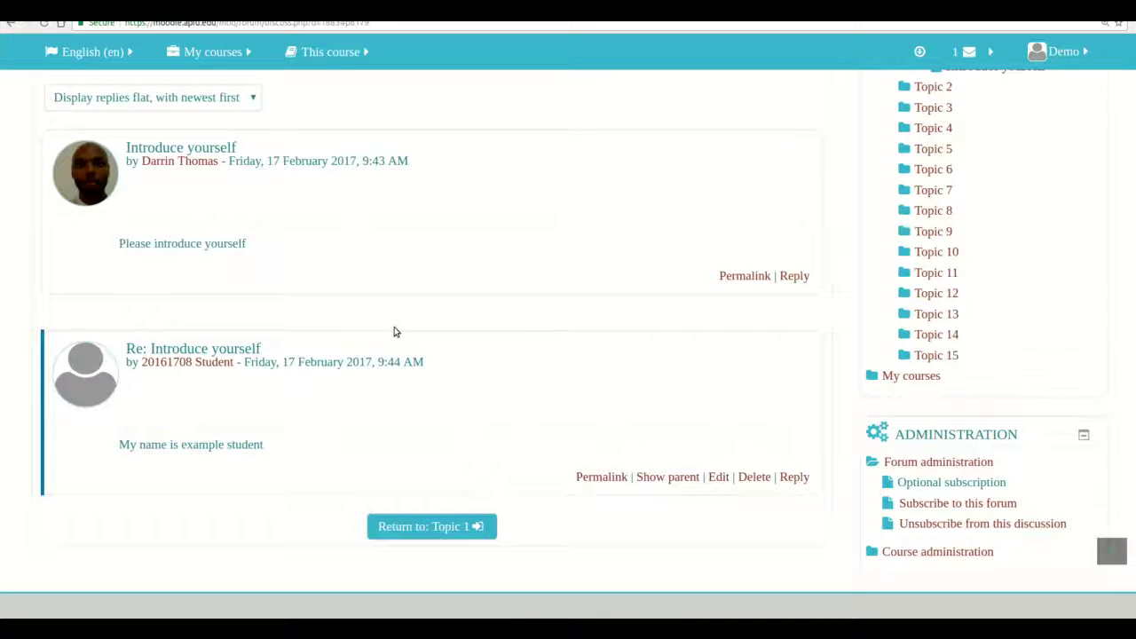
scroll(396, 331, up, 3)
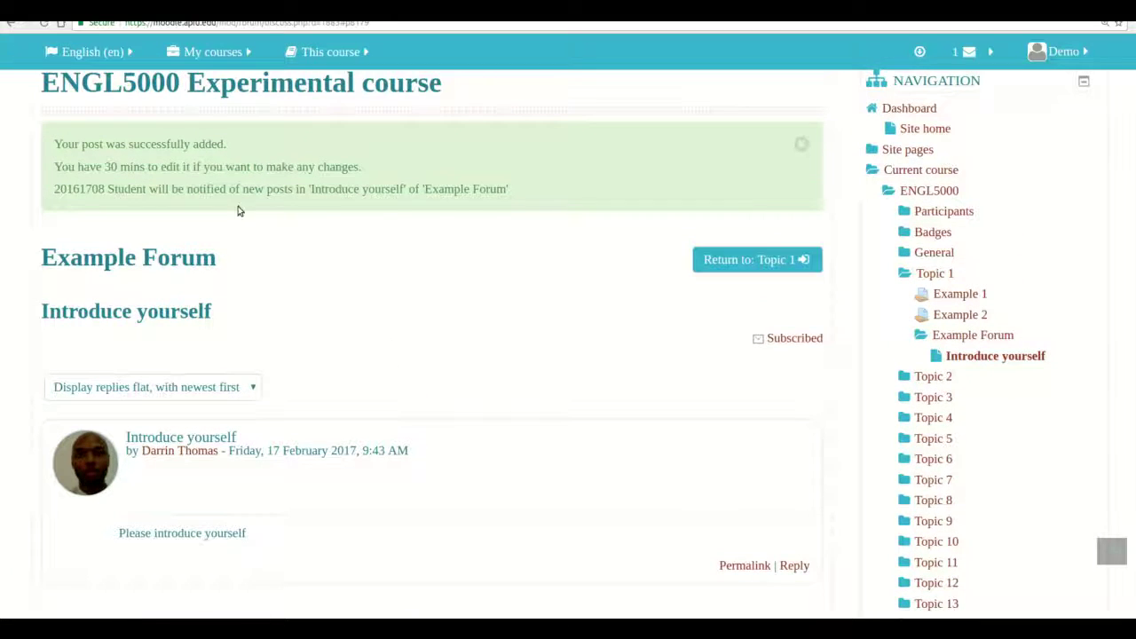
scroll(284, 414, down, 4)
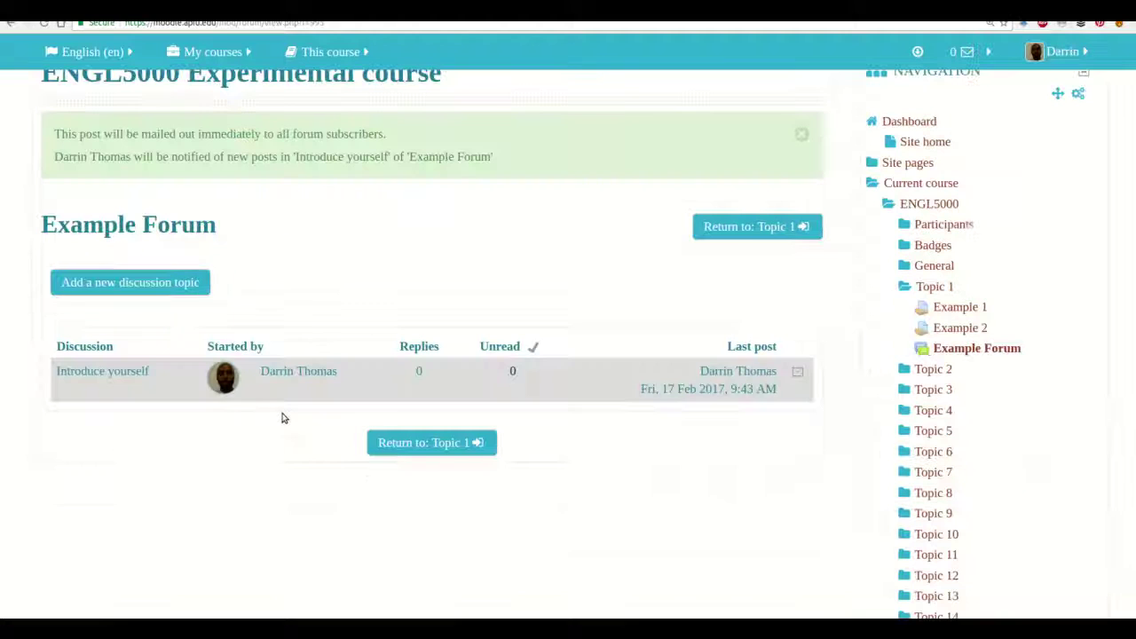
In the teacher account, refresh Example Forum and open the "Introduce yourself" discussion to read the student's reply.
key(F5)
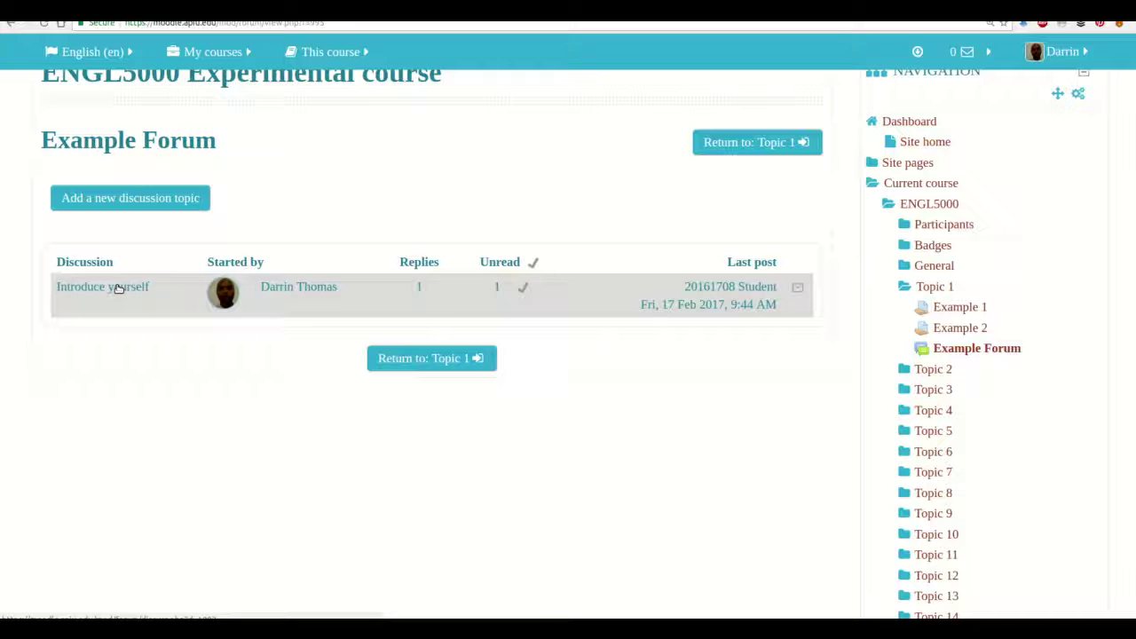
click(118, 288)
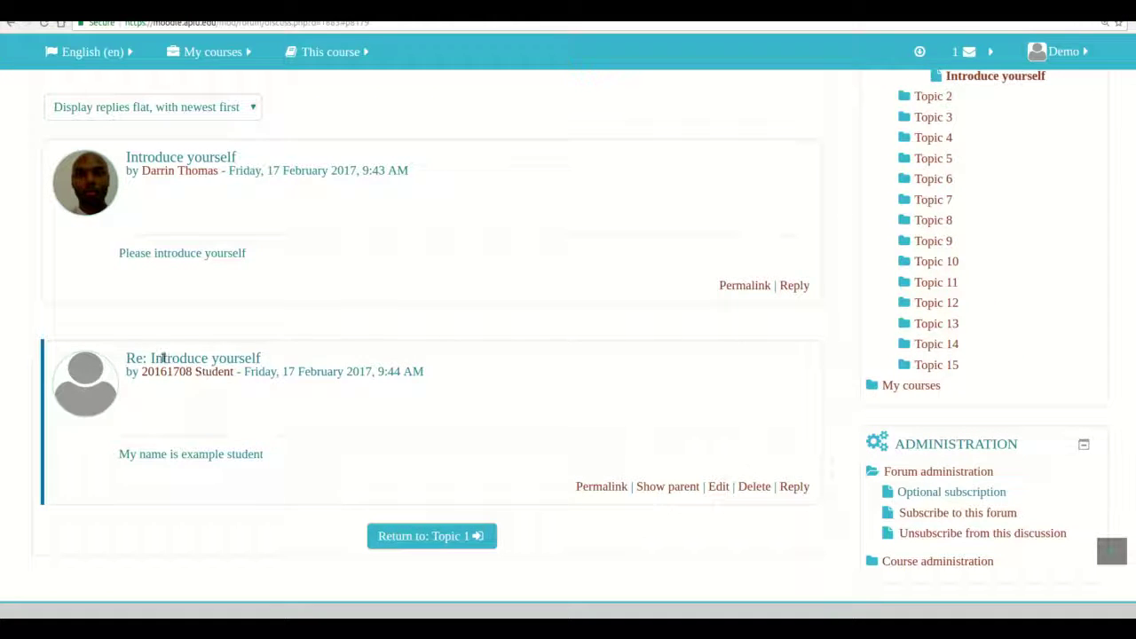
key(alt+Tab)
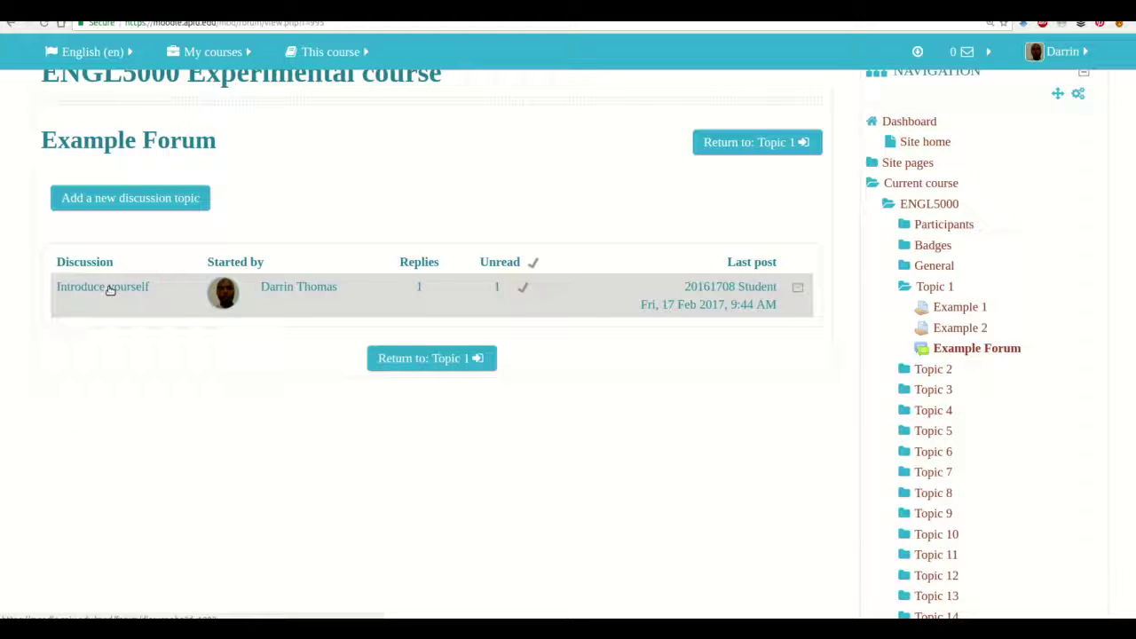
click(109, 289)
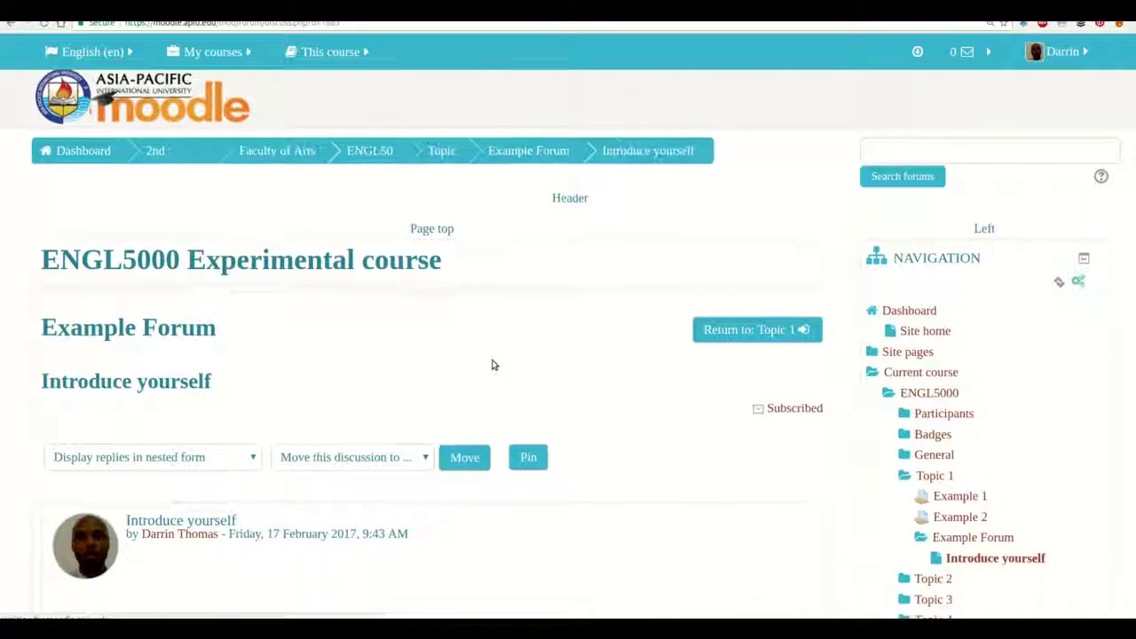
scroll(494, 365, down, 2)
scroll(494, 365, down, 2)
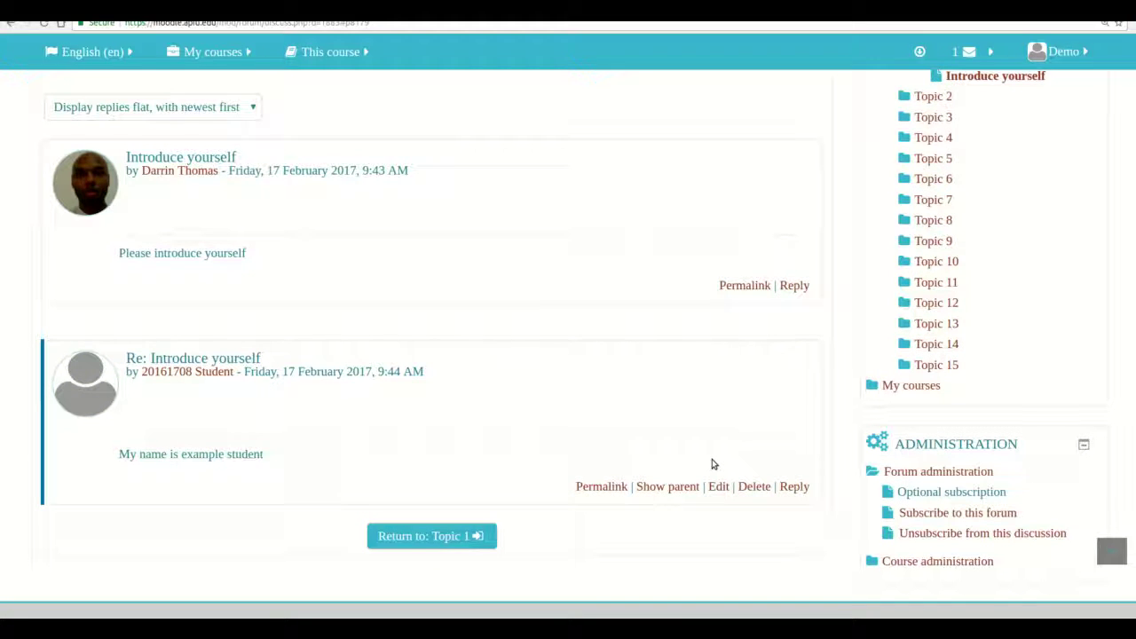
Return to Example Forum in the student account and start a new discussion topic with the subject "Saying hello".
scroll(712, 462, up, 5)
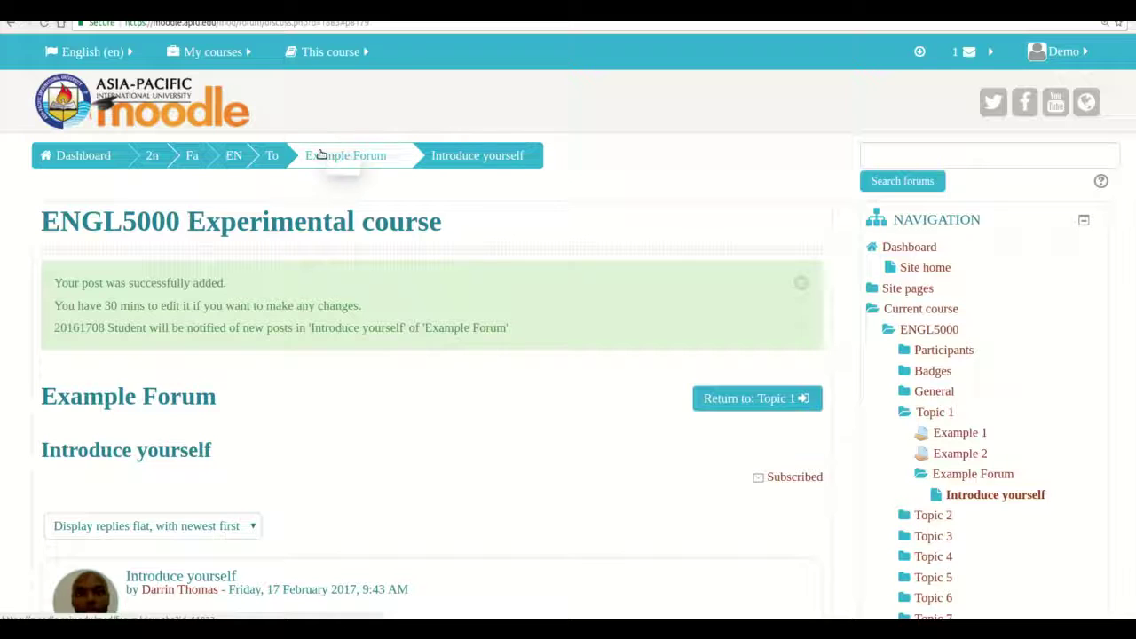
click(322, 155)
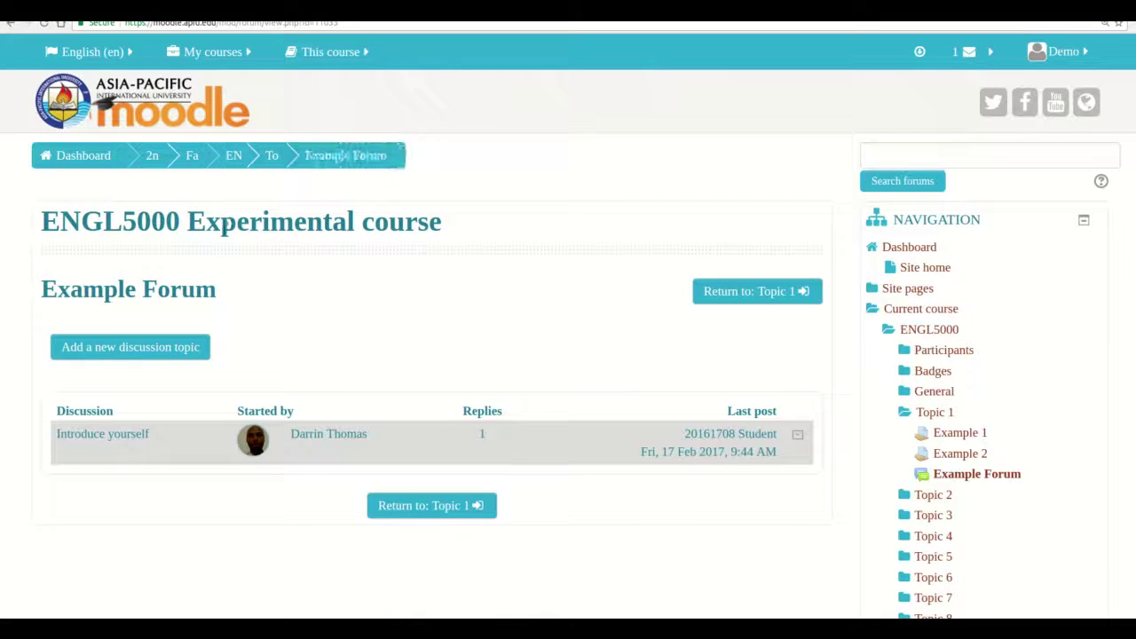
scroll(116, 495, down, 1)
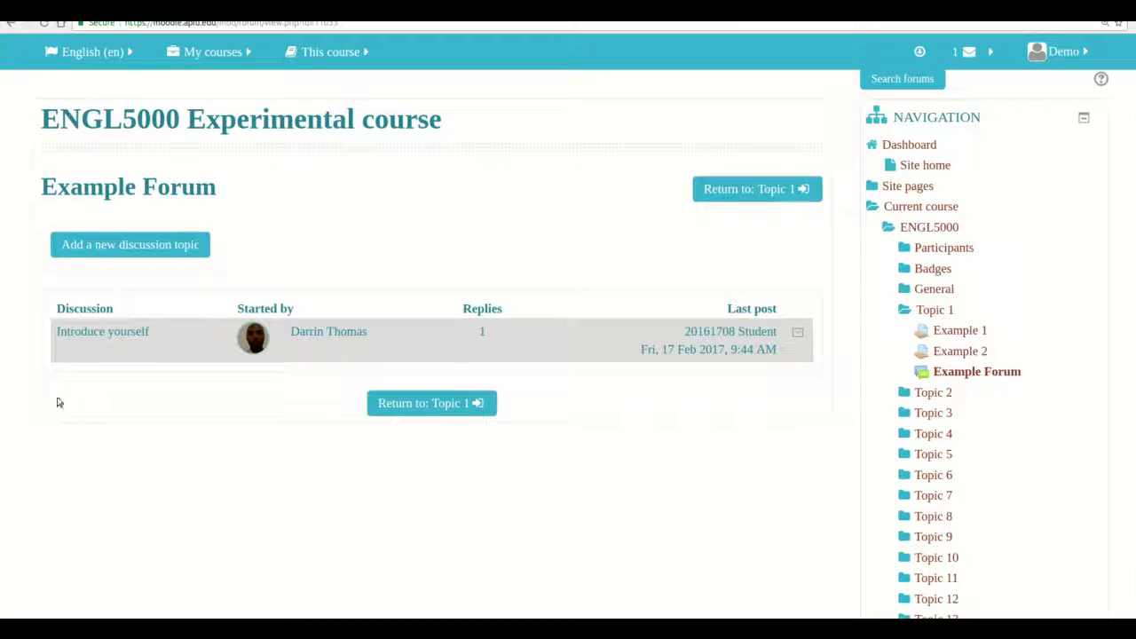
click(144, 247)
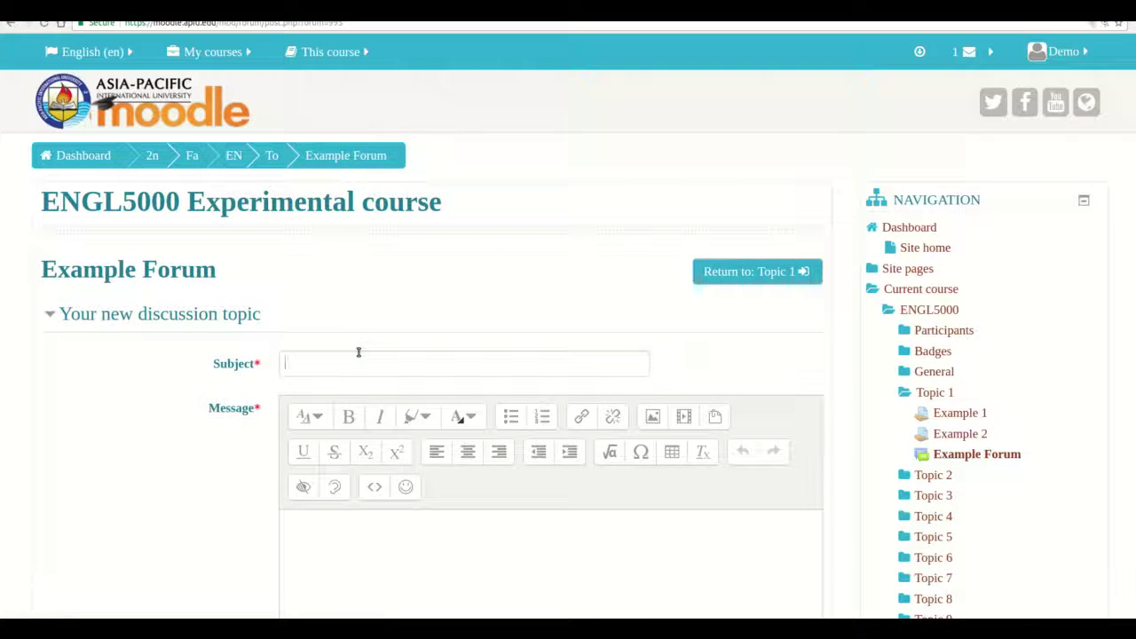
click(358, 352)
text(Saying hello)
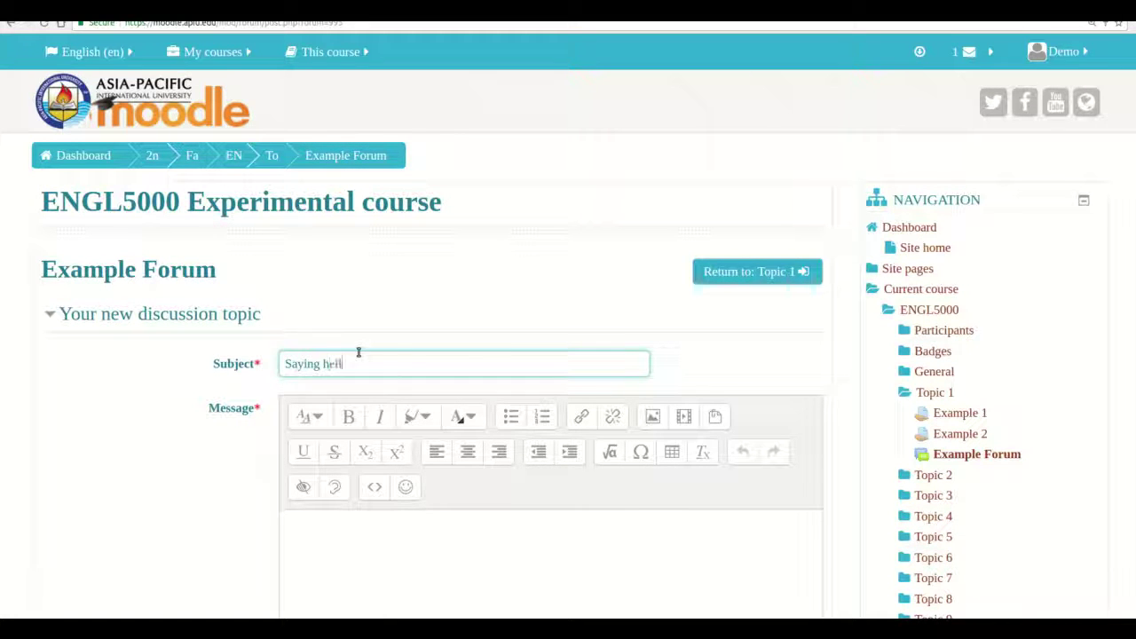
Enter "Who else is taking this class" as the message of the student's new discussion topic.
click(359, 556)
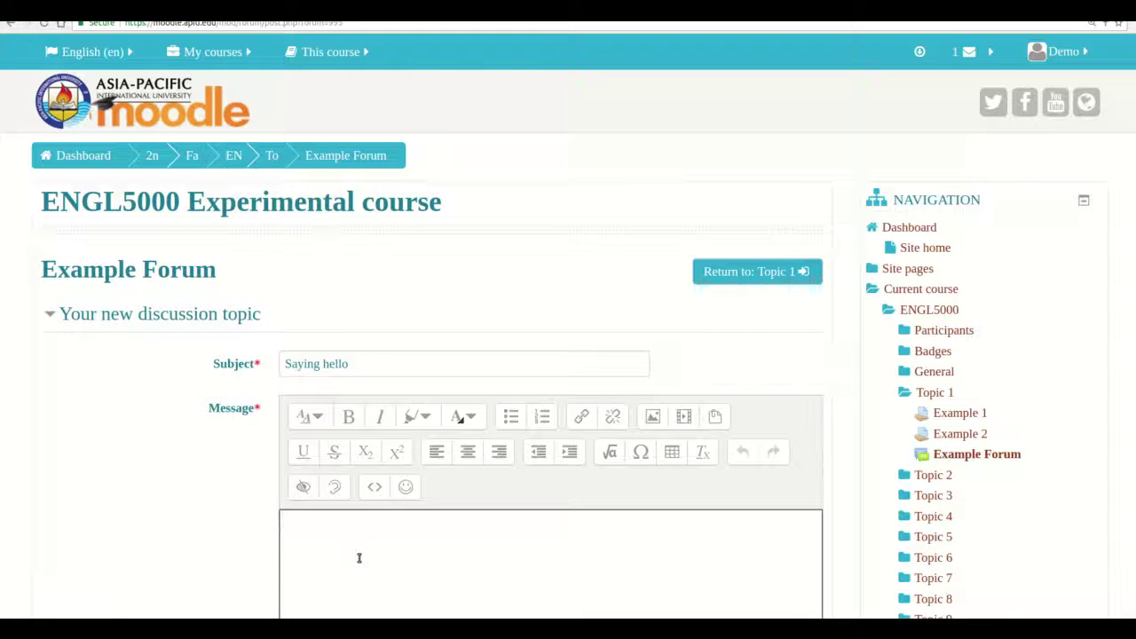
text(Who else is n)
key(BackSpace)
key(BackSpace)
text(tak)
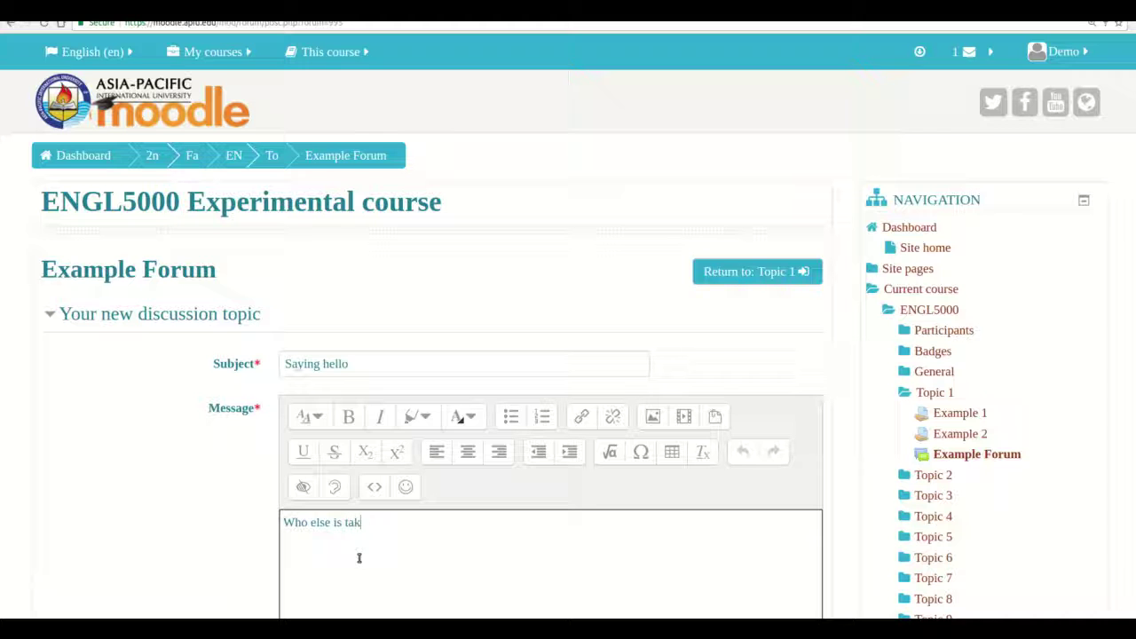
text(ing this class)
Post the "Saying hello" topic to the forum with discussion subscription kept on and no attachment, and view the discussion list.
scroll(360, 559, down, 5)
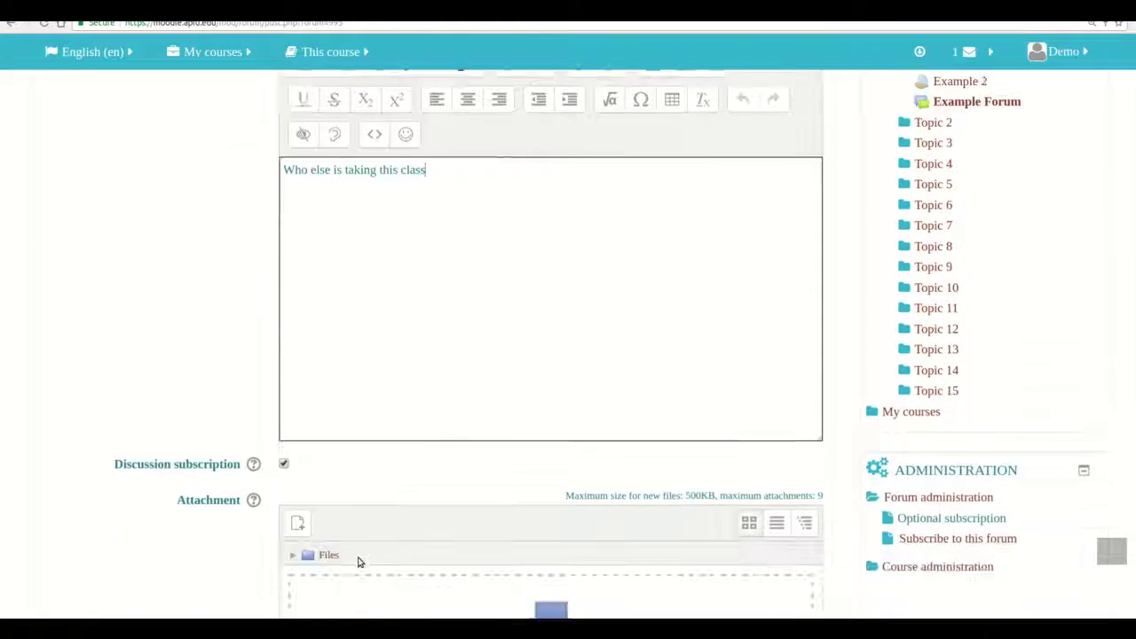
scroll(360, 561, down, 2)
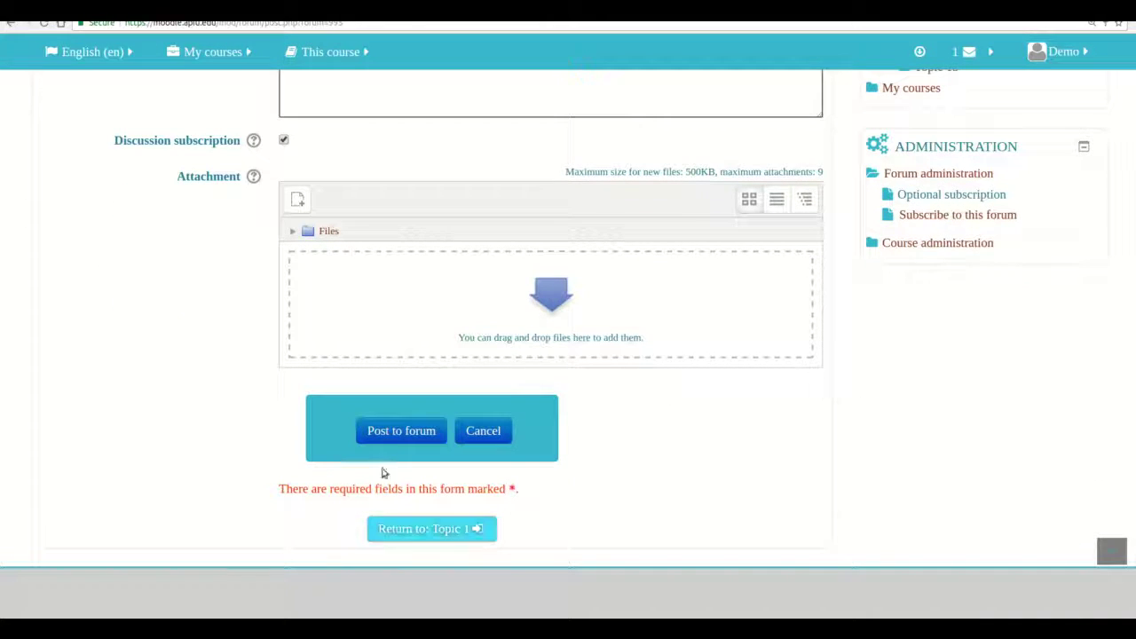
click(395, 433)
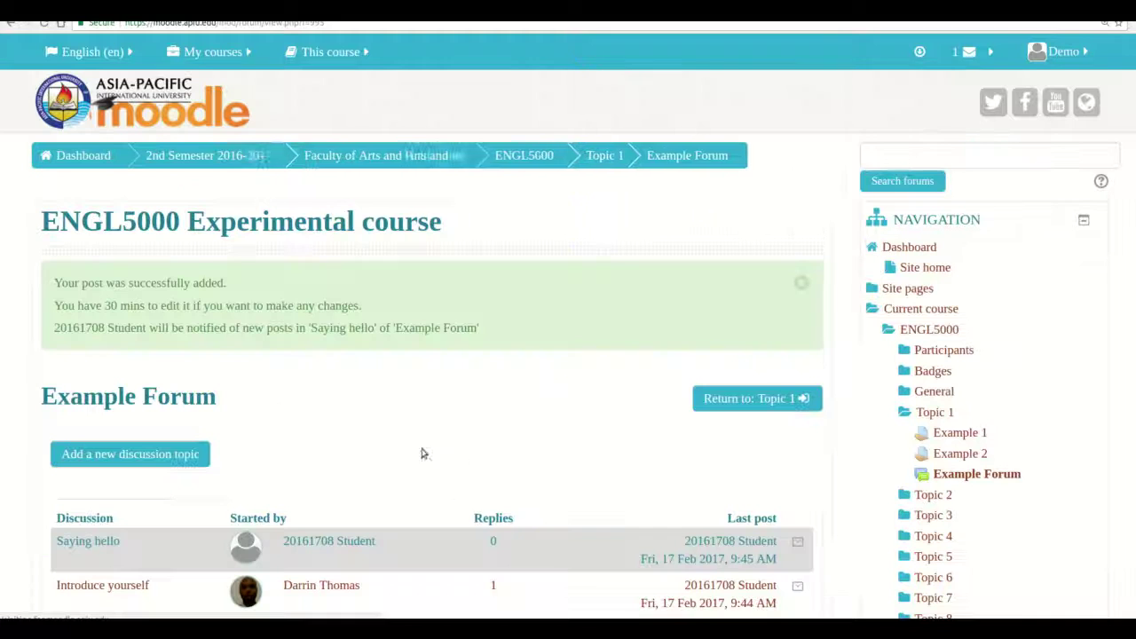
scroll(460, 455, down, 3)
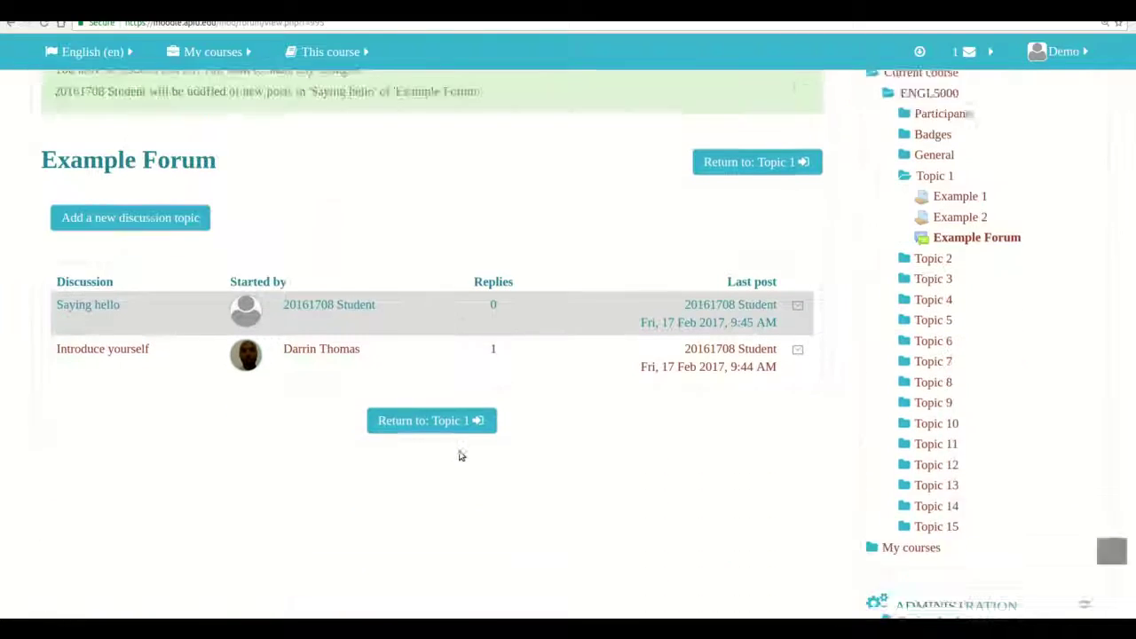